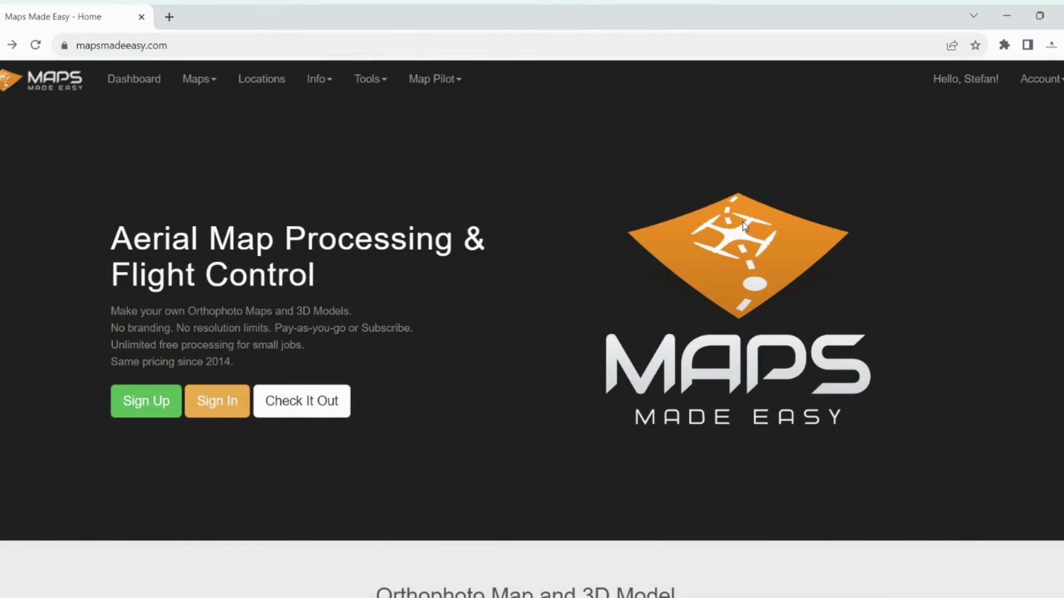
Step: Reveal the full web address of the Maps Made Easy site in the address bar
left_click(472, 47)
left_click(468, 39)
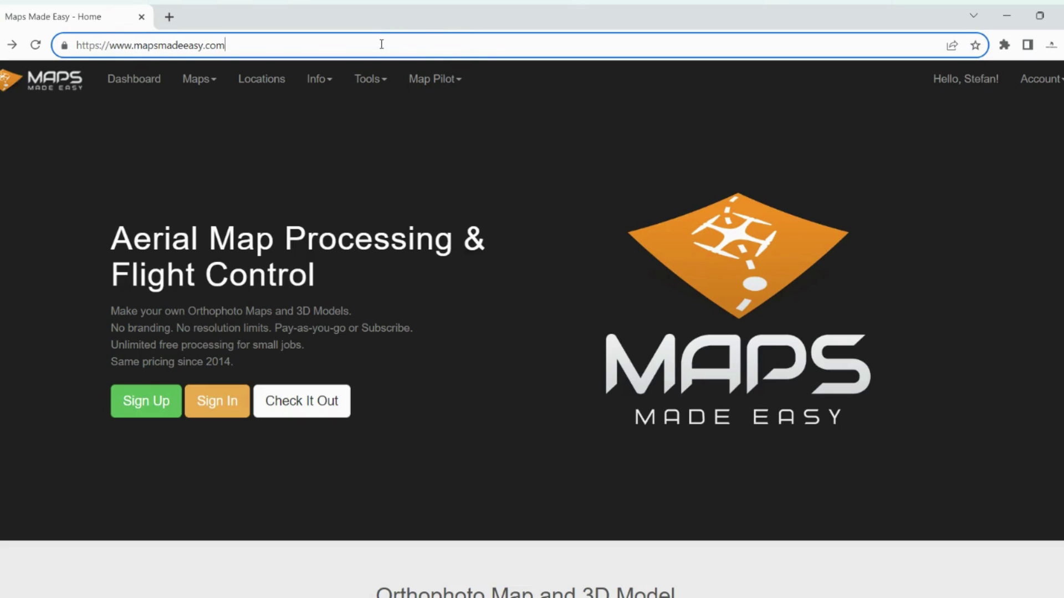
left_click(574, 186)
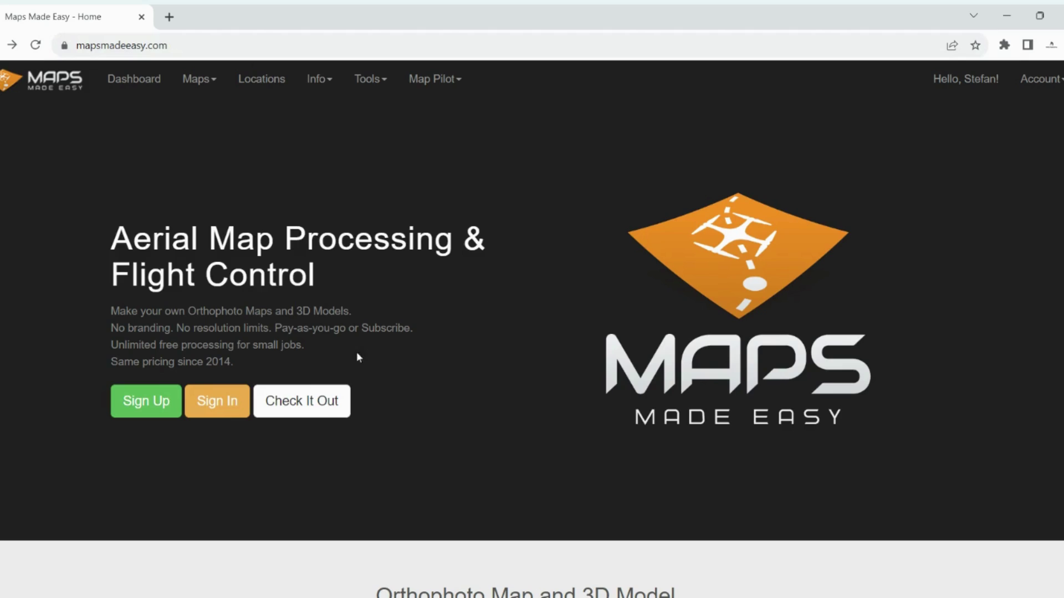
Step: Go to the Map Pilot Pro product page from the Map Pilot menu
left_click(456, 82)
left_click(460, 109)
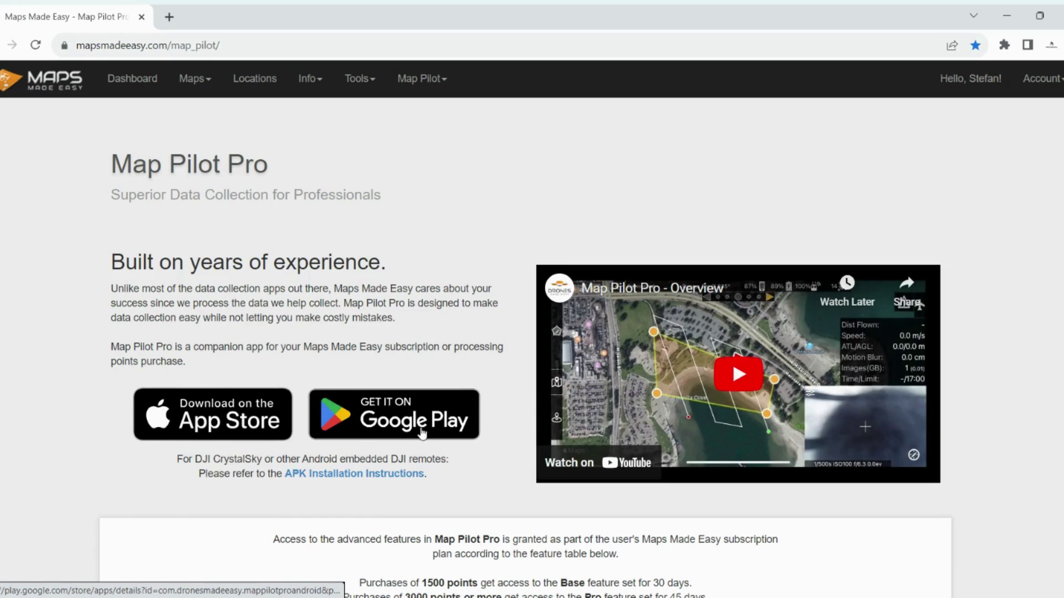
scroll(375, 280, "down", 3)
scroll(378, 248, "up", 3)
Step: Open the support center in a new tab and go to Map Pilot Pro's Supported Hardware article
left_click(357, 79)
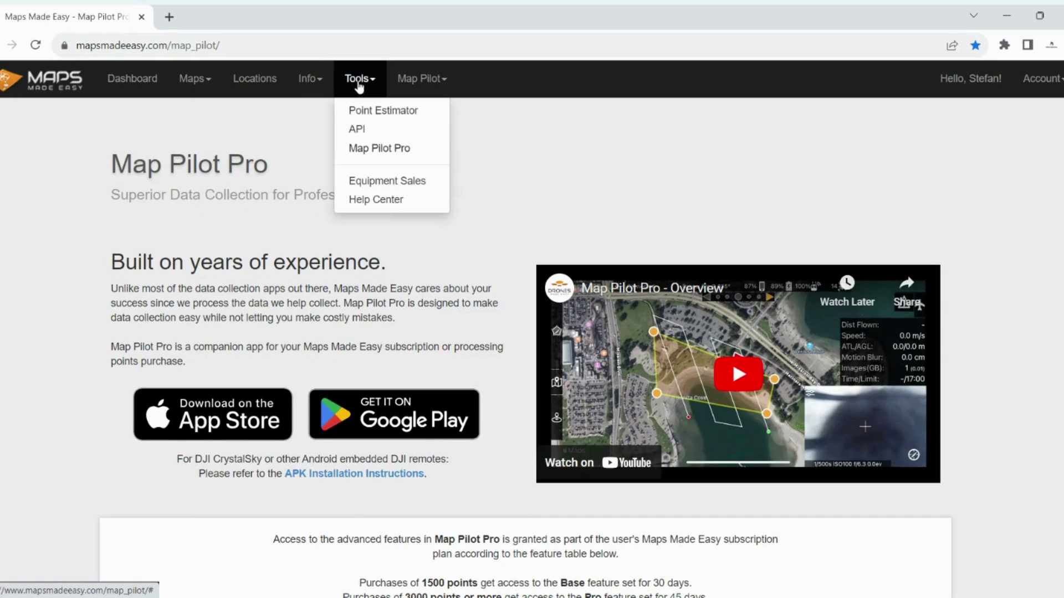
left_click(399, 207)
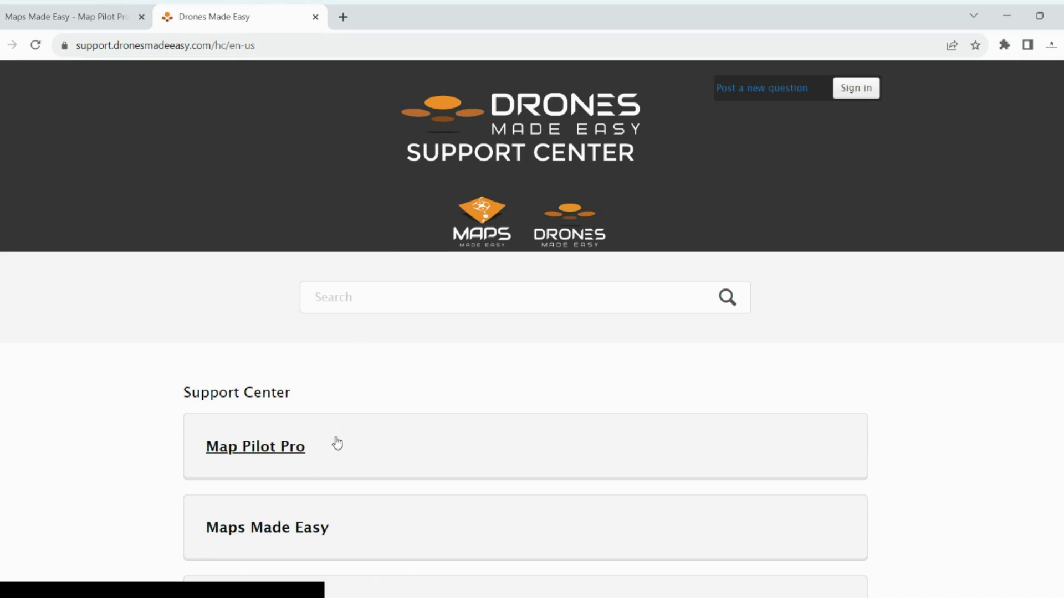
left_click(276, 459)
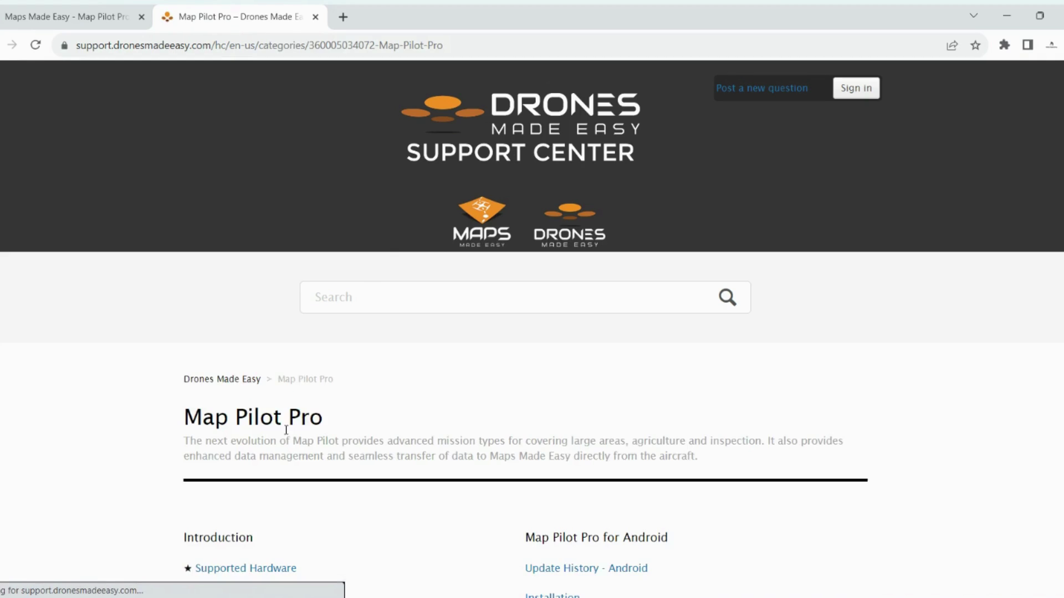
scroll(302, 410, "down", 4)
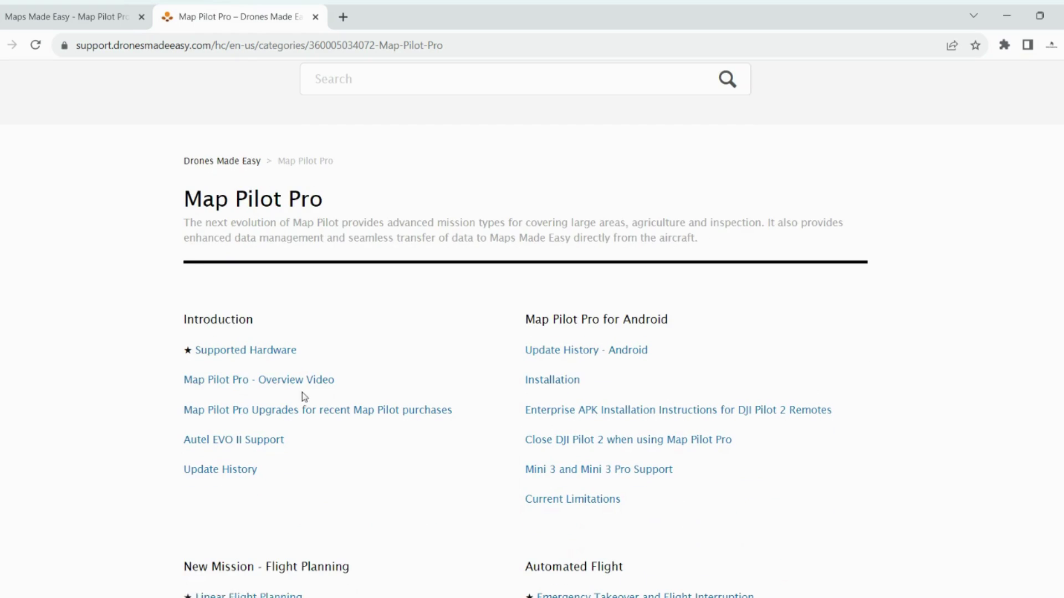
left_click(266, 352)
Step: Scroll through the supported drone list, highlighting entries such as Air 2 and Air 2S
scroll(278, 335, "down", 8)
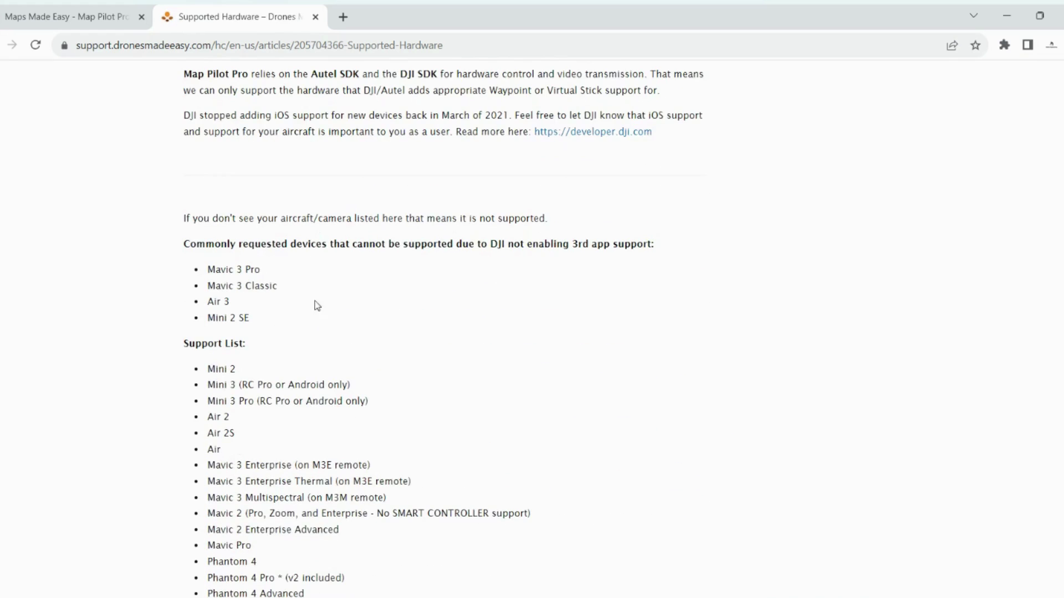
scroll(175, 344, "down", 3)
left_click_drag(205, 222, 248, 222)
scroll(248, 221, "down", 2)
left_click_drag(368, 183, 209, 174)
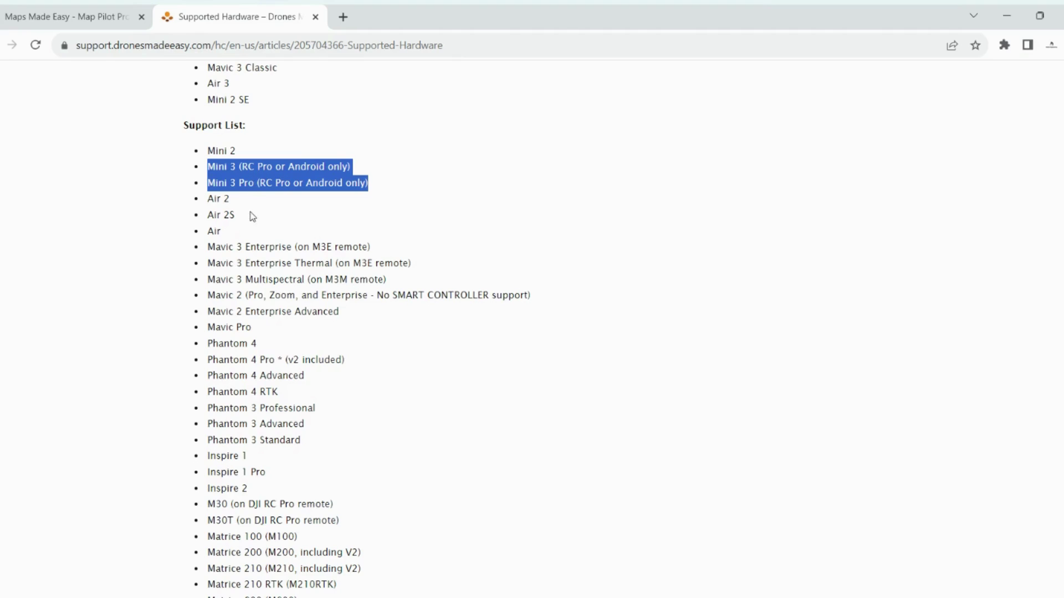
left_click_drag(235, 216, 207, 195)
scroll(272, 262, "down", 9)
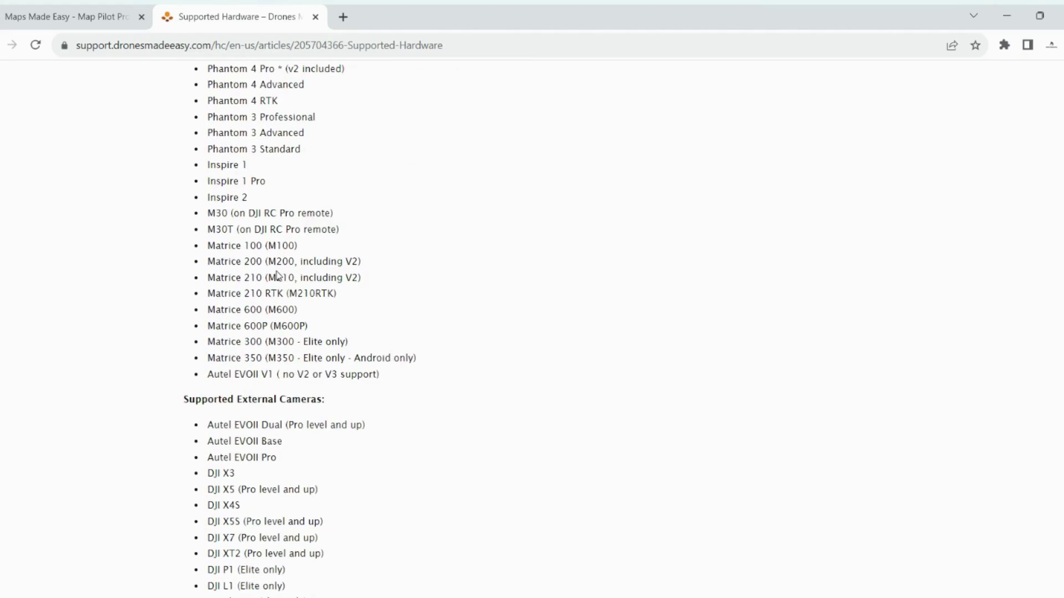
scroll(296, 286, "up", 13)
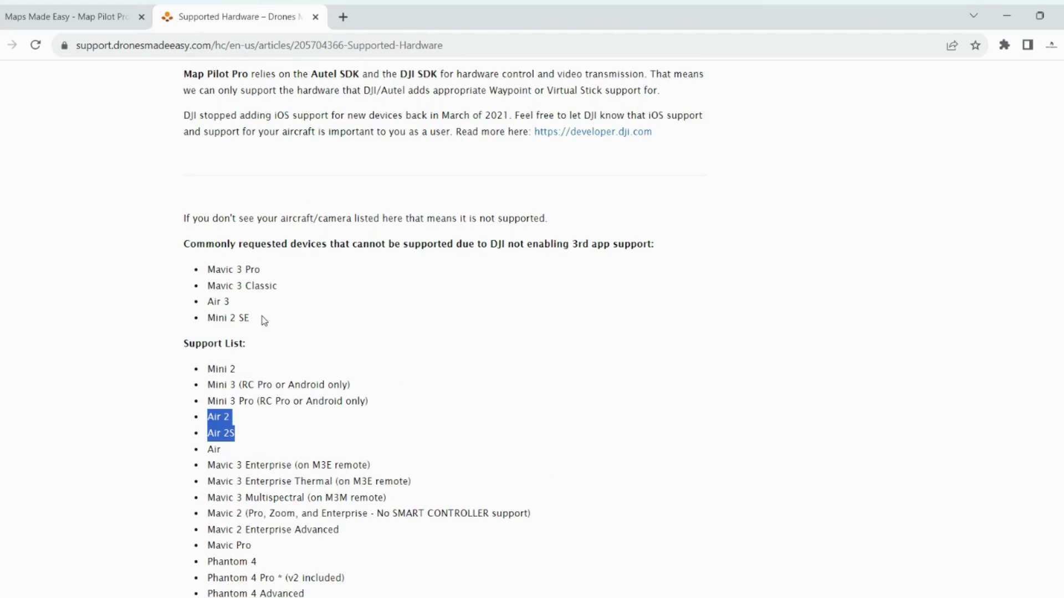
left_click_drag(262, 320, 201, 271)
left_click(255, 303)
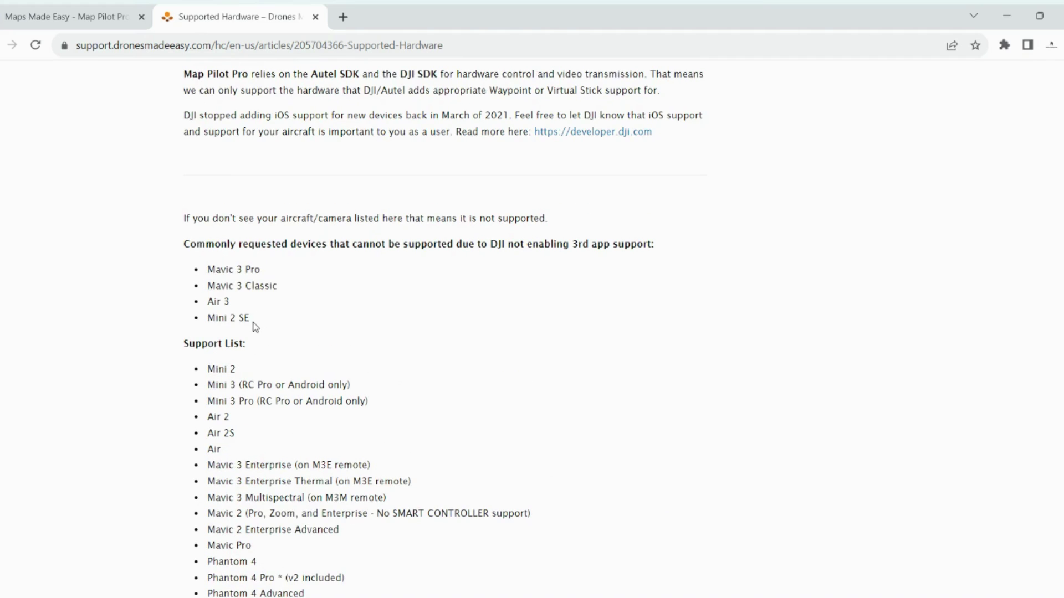
scroll(254, 326, "up", 3)
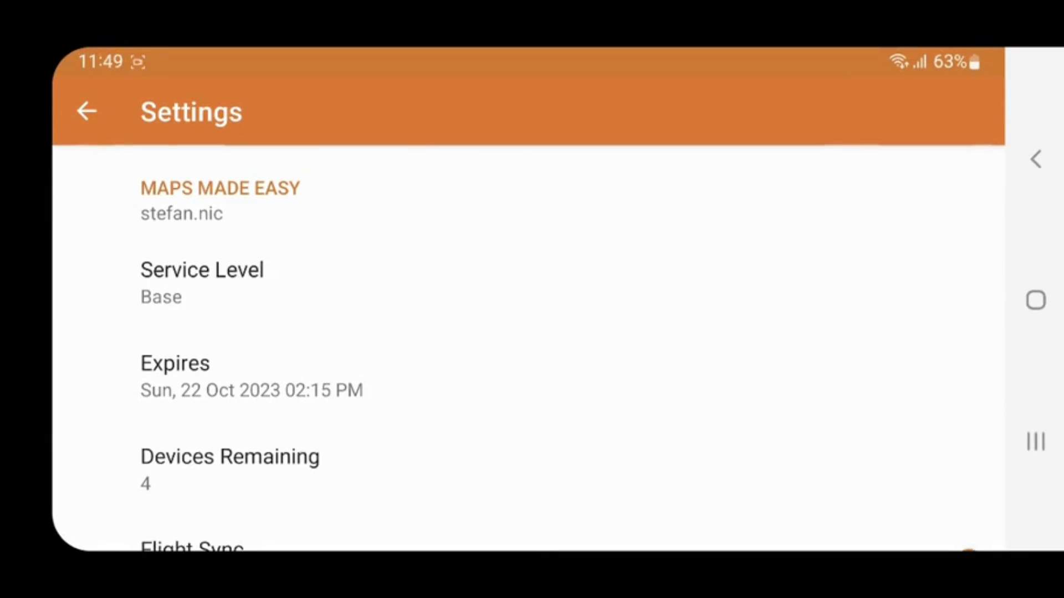
Step: Browse the Flight Camera model list in Settings, leaving the model at Mini 2
scroll(529, 350, "down", 5)
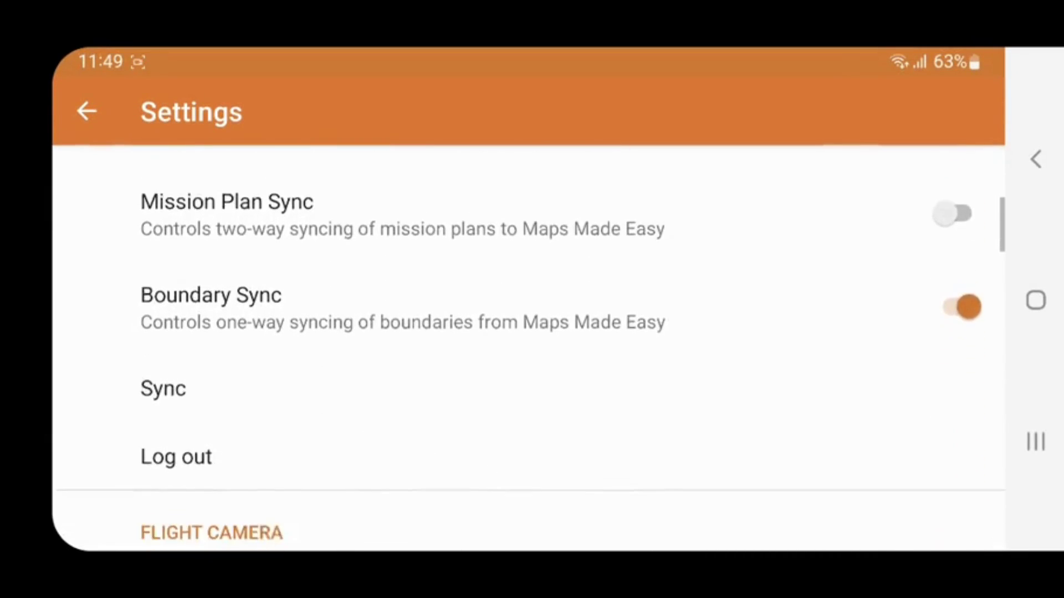
scroll(530, 339, "down", 3)
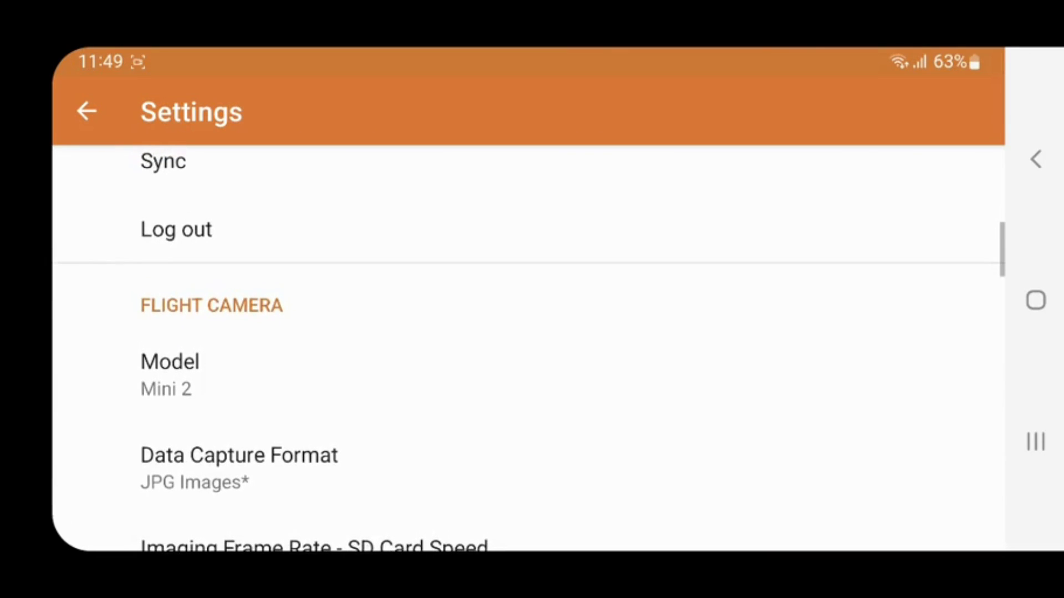
scroll(529, 332, "down", 3)
scroll(530, 332, "up", 1)
left_click(170, 260)
scroll(527, 314, "down", 3)
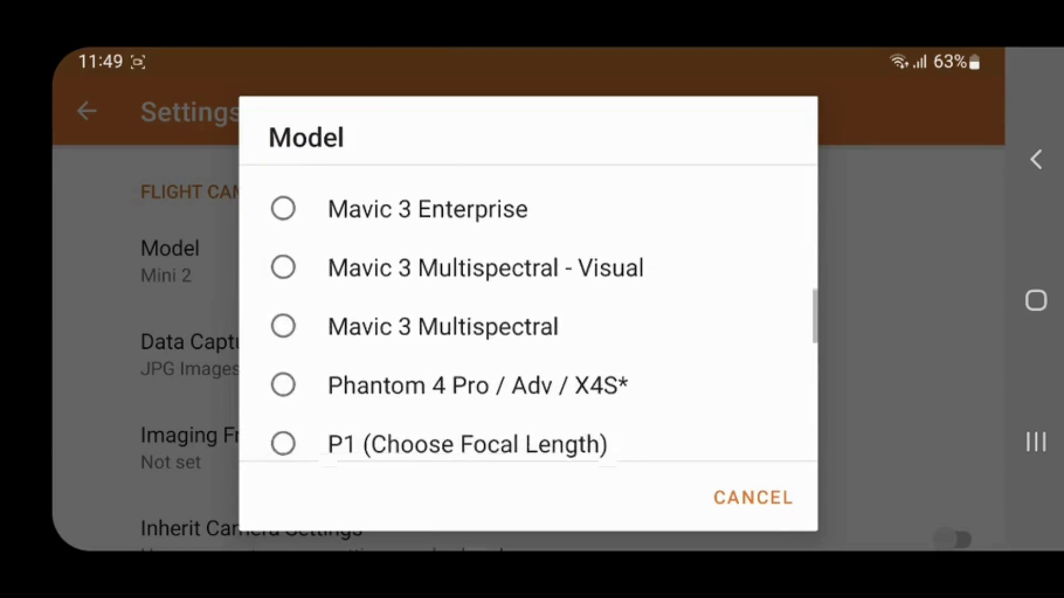
scroll(527, 313, "down", 6)
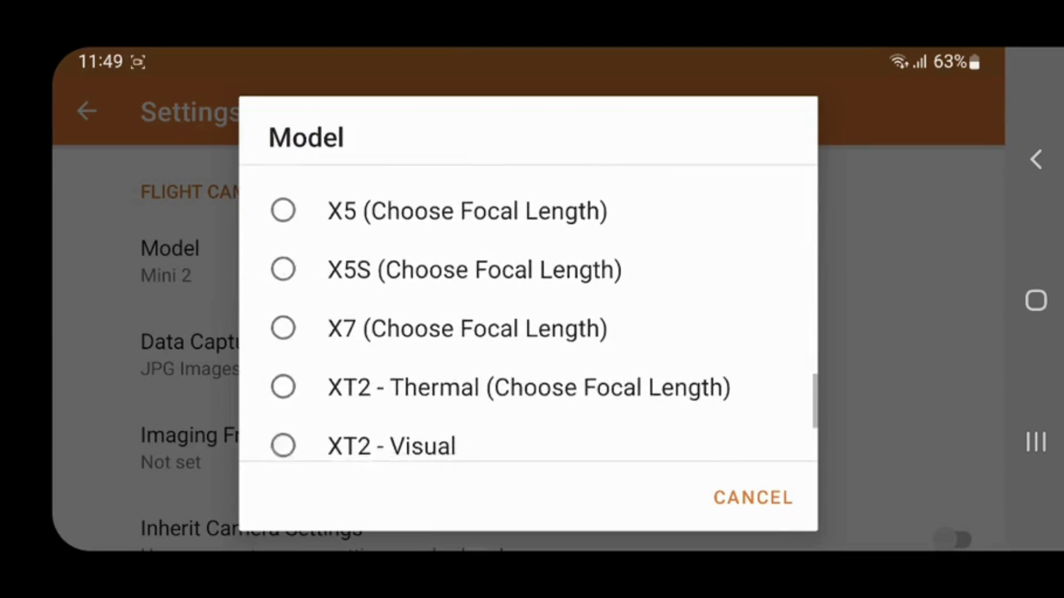
scroll(527, 313, "down", 3)
scroll(527, 313, "up", 8)
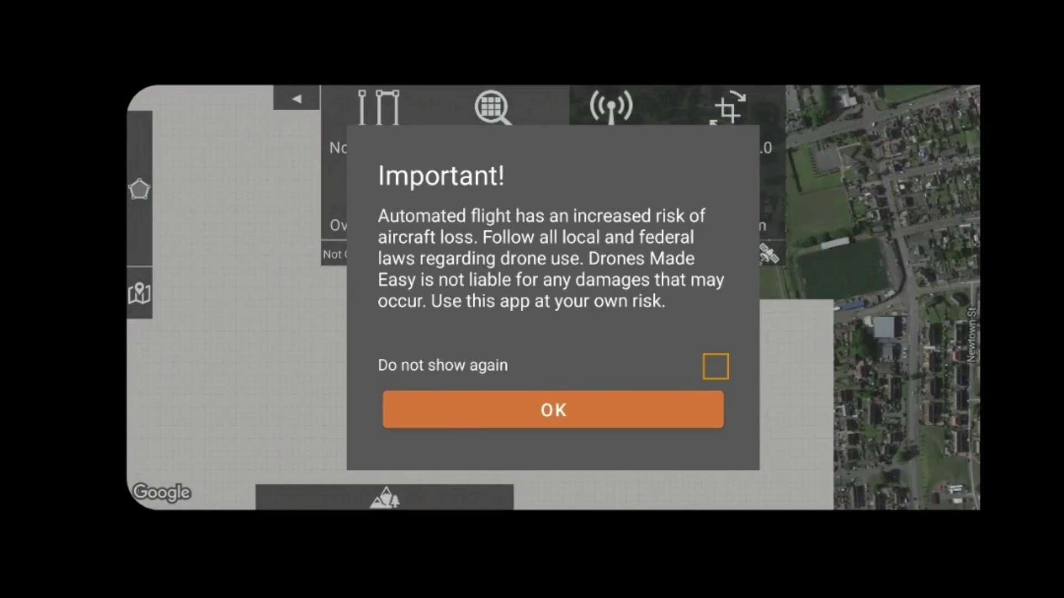
Step: Dismiss the risk warning and review 75/75 overlap, Normal mission type and 25 m altitude
left_click(553, 410)
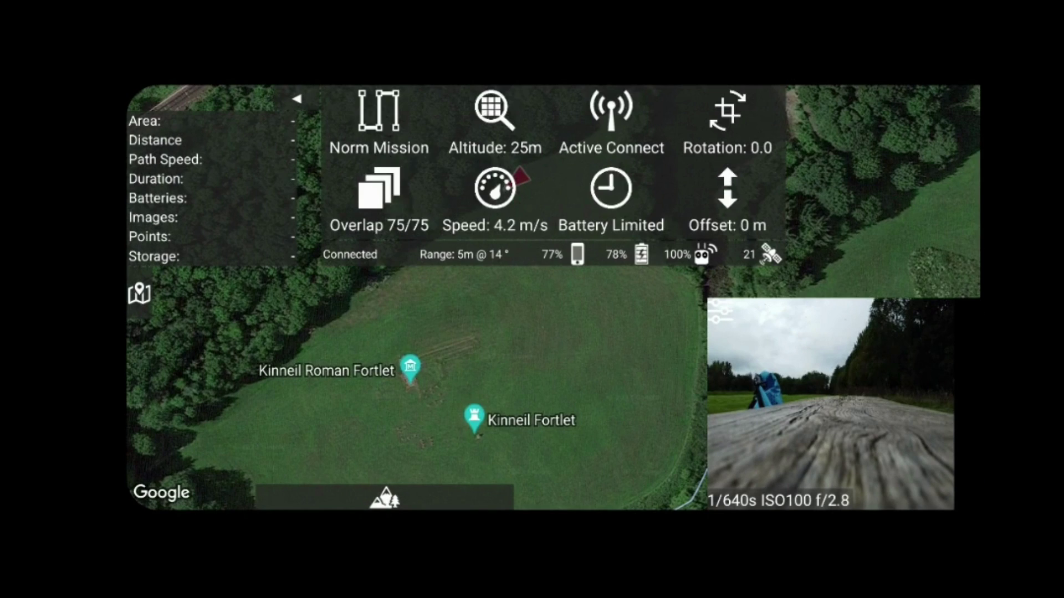
left_click(379, 200)
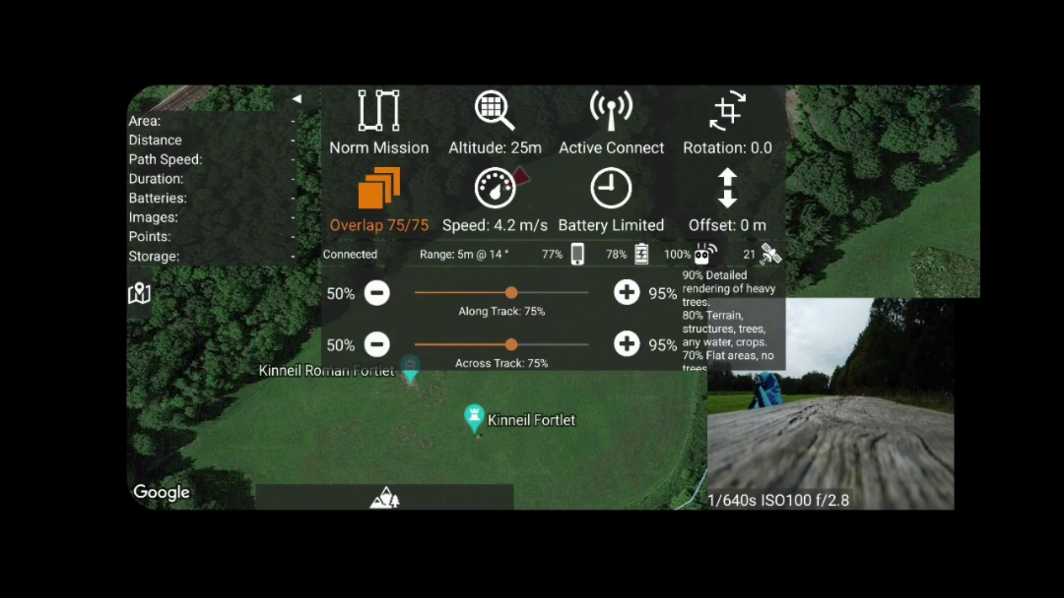
left_click(379, 119)
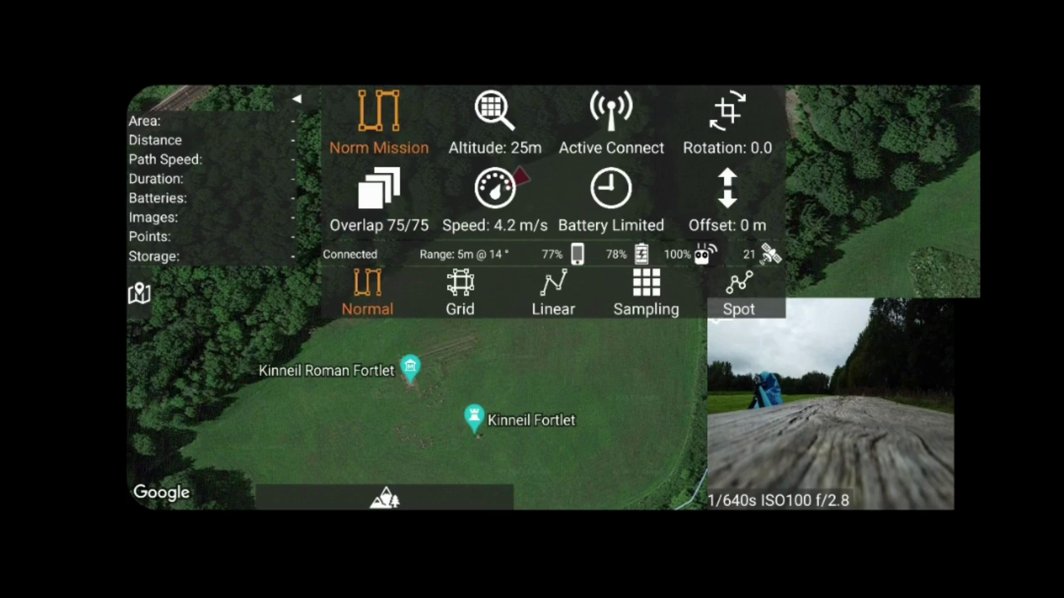
left_click(495, 127)
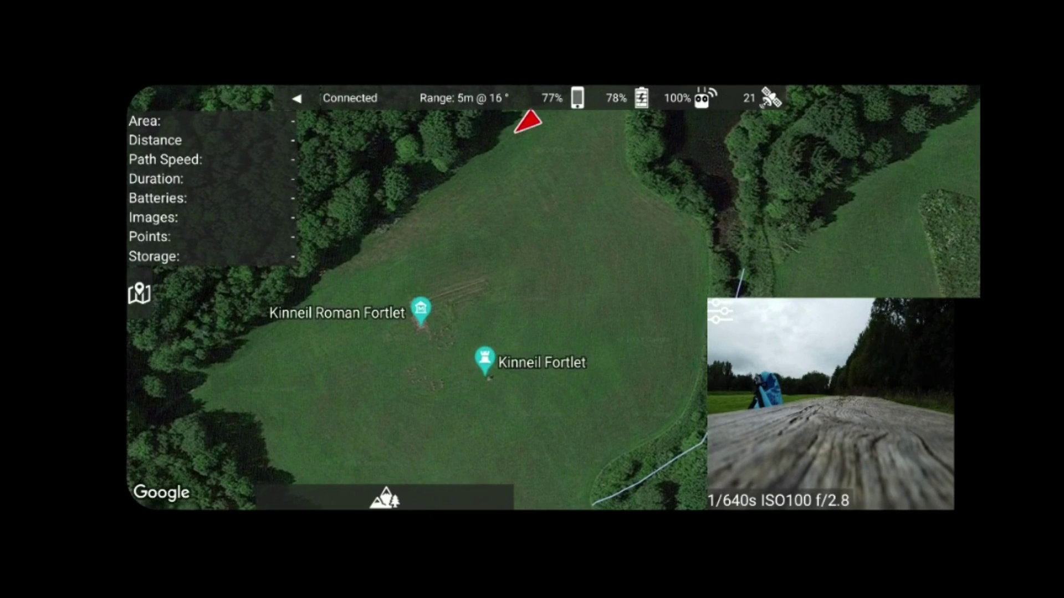
Step: Draw a four-corner survey area by Kinneil Roman Fortlet and rotate lines diagonally (42 images)
left_click(347, 306)
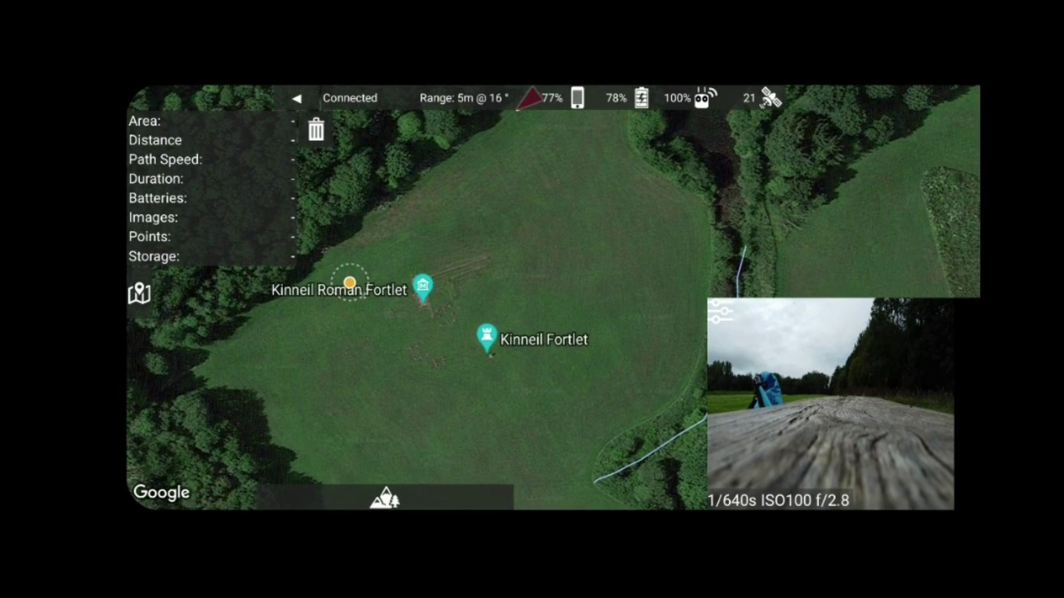
left_click(537, 188)
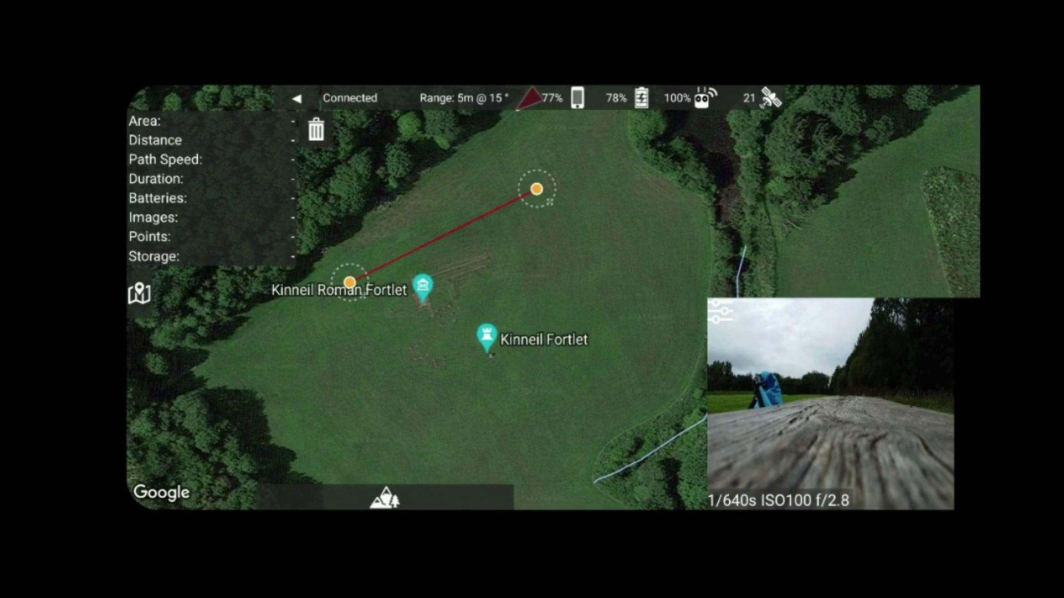
left_click(568, 370)
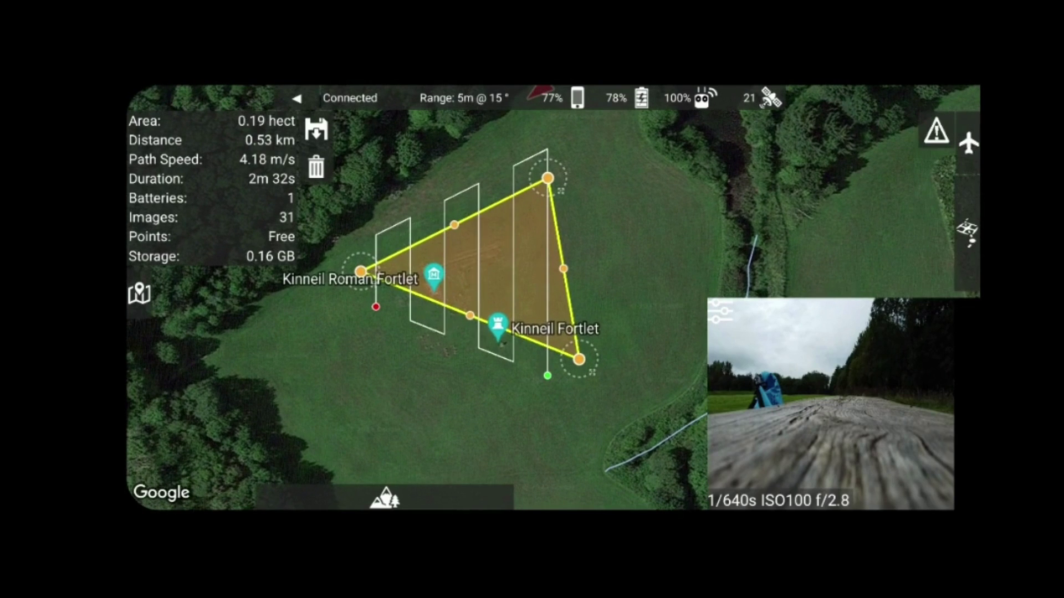
left_click(402, 411)
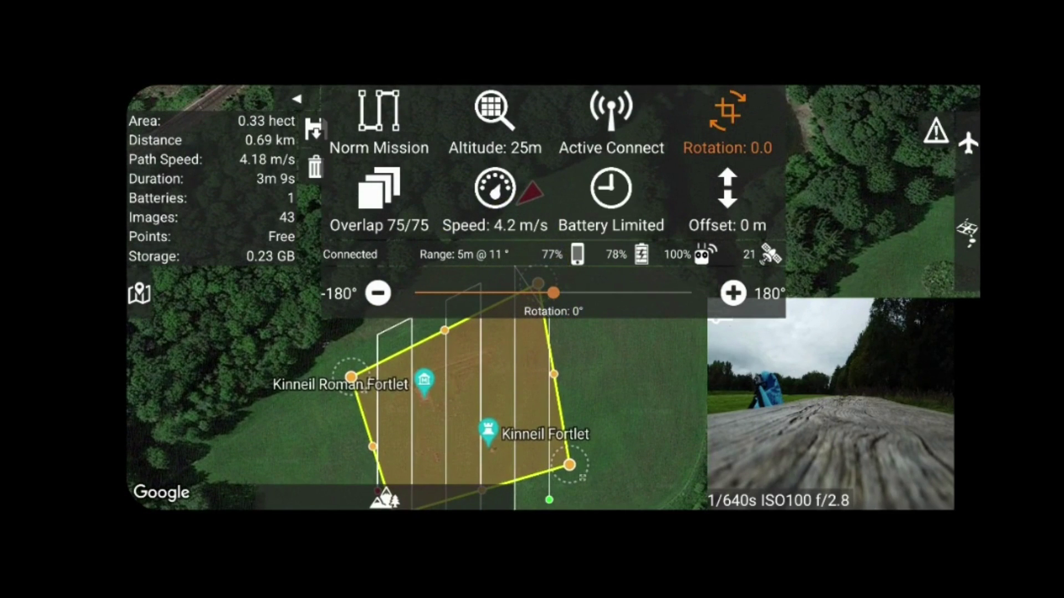
left_click(378, 293)
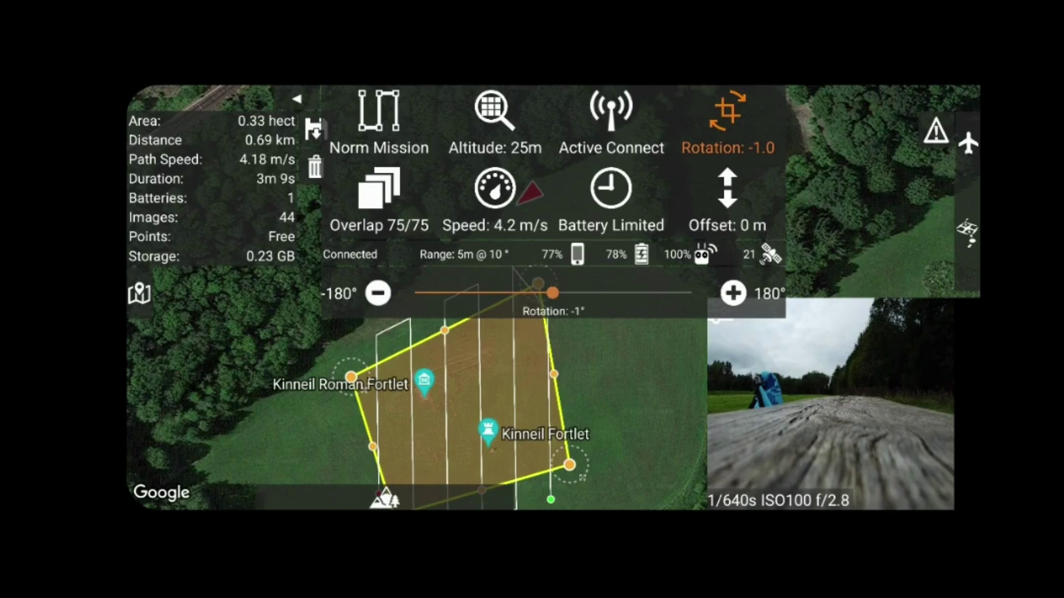
mouse_move(551, 293)
left_mouse_down()
mouse_move(475, 293)
mouse_move(571, 293)
mouse_move(545, 293)
left_mouse_up()
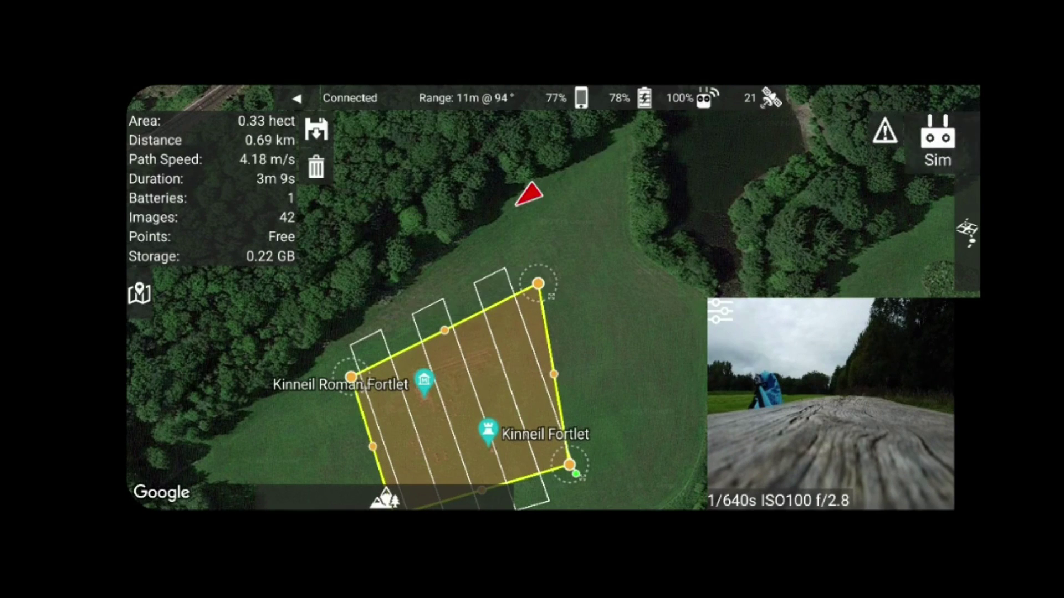
Step: Upload the mission with Terrain Awareness, accepting the warnings, elevation profile and path verification
left_click(946, 141)
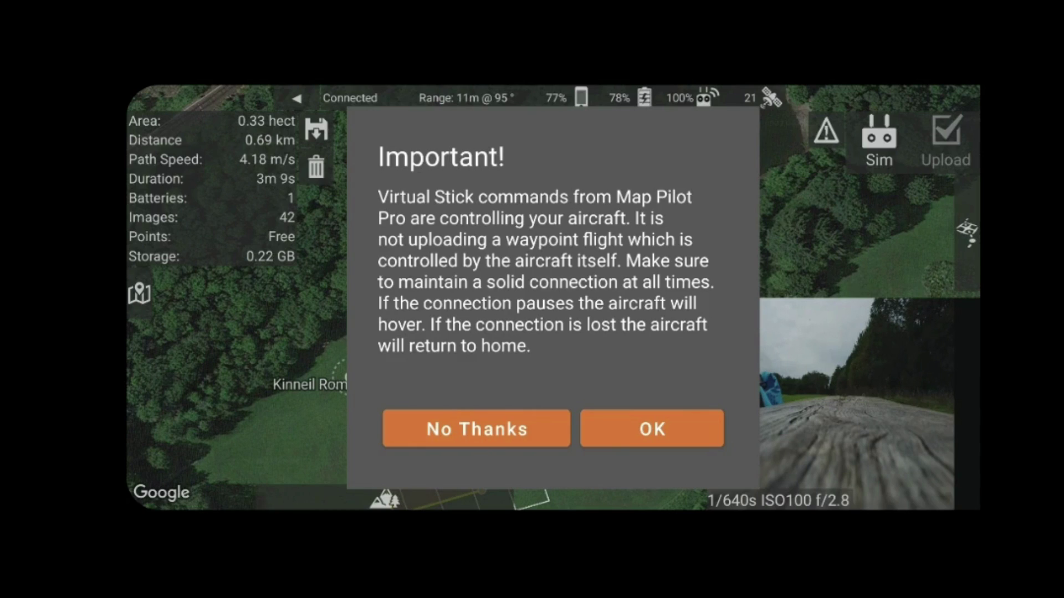
left_click(652, 429)
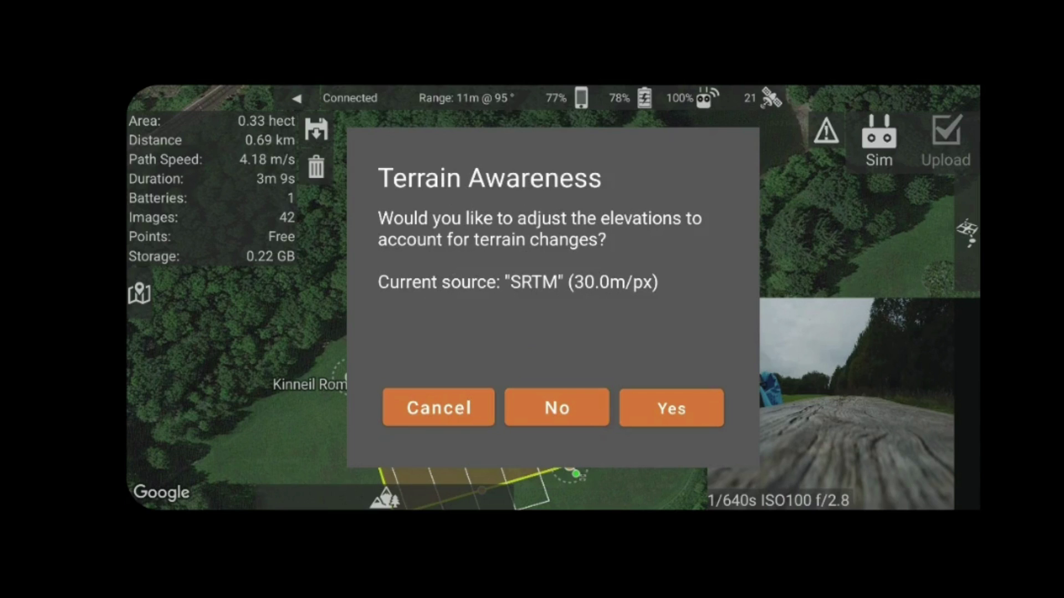
left_click(671, 409)
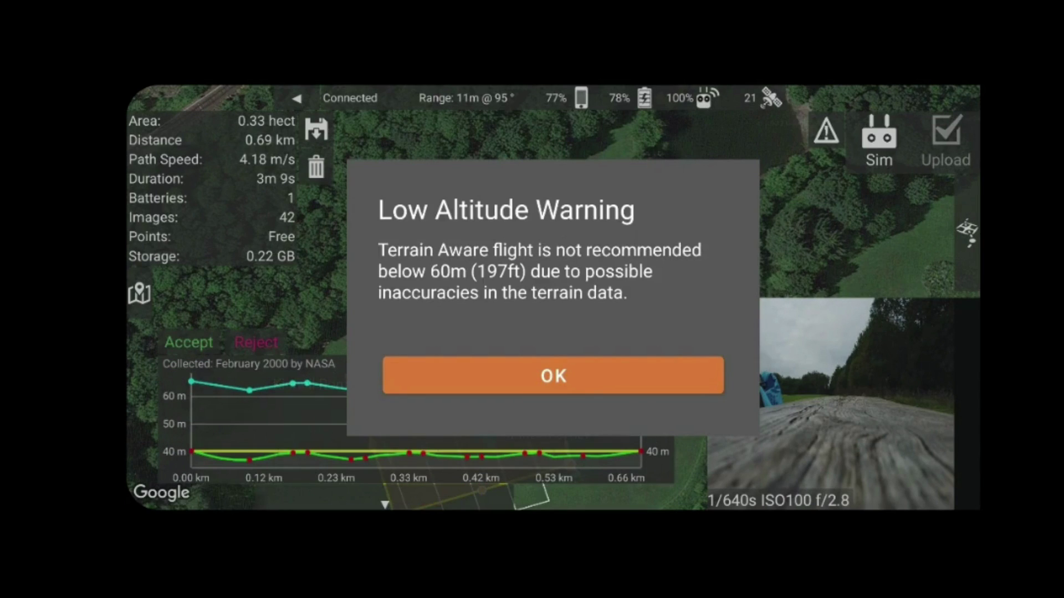
left_click(553, 376)
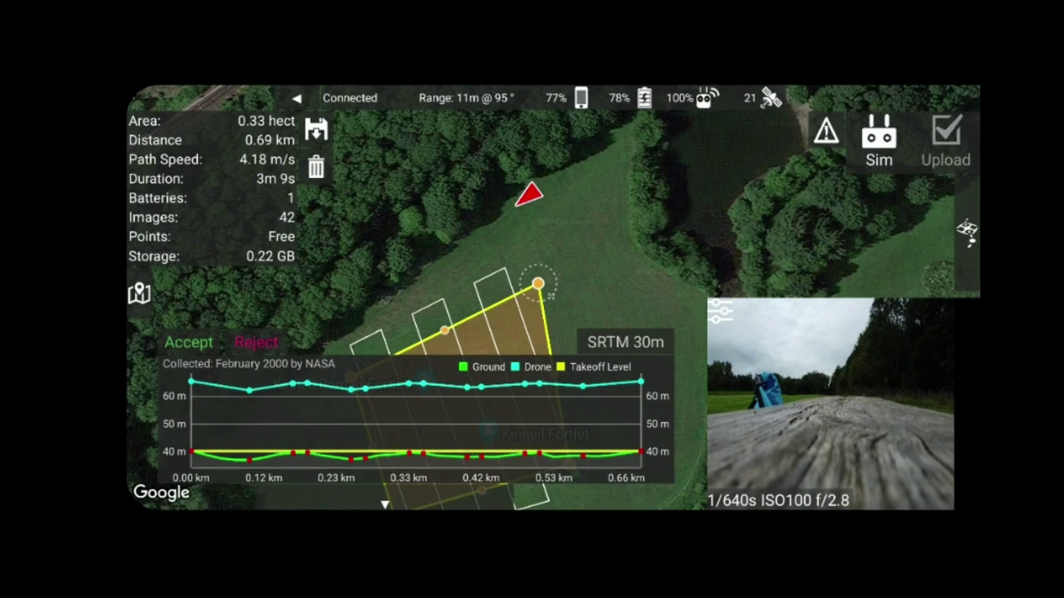
left_click(188, 342)
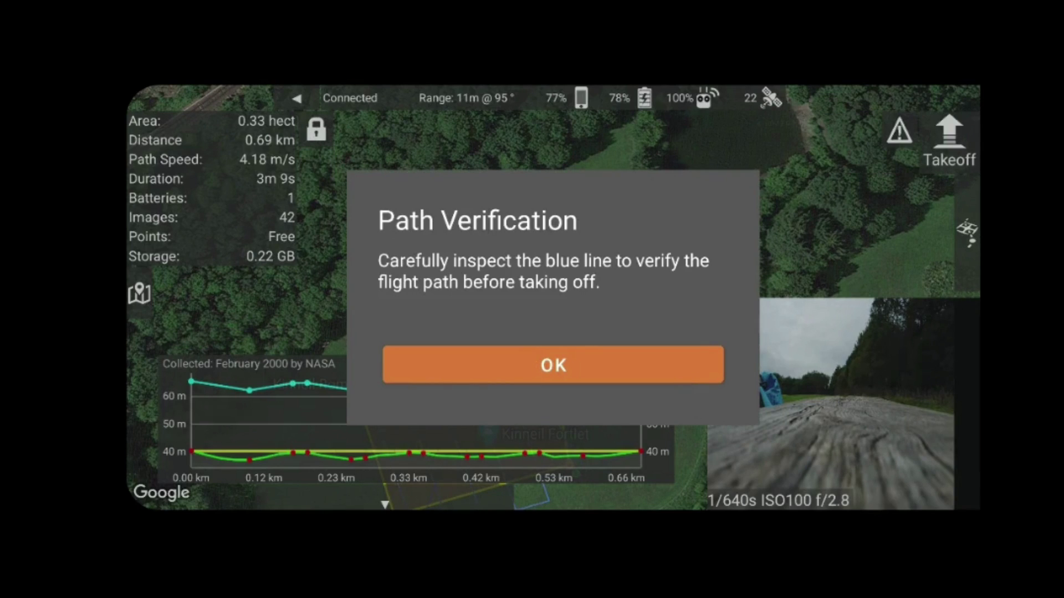
left_click(553, 365)
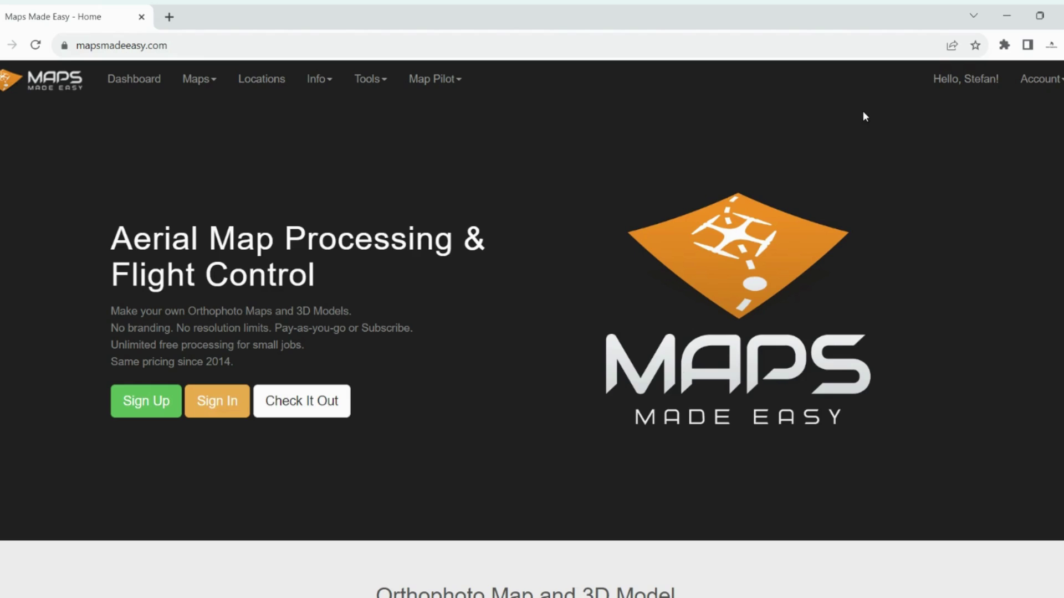
Step: From the account Dashboard start a New Map and highlight the DJI Specific Workflow option
left_click(978, 82)
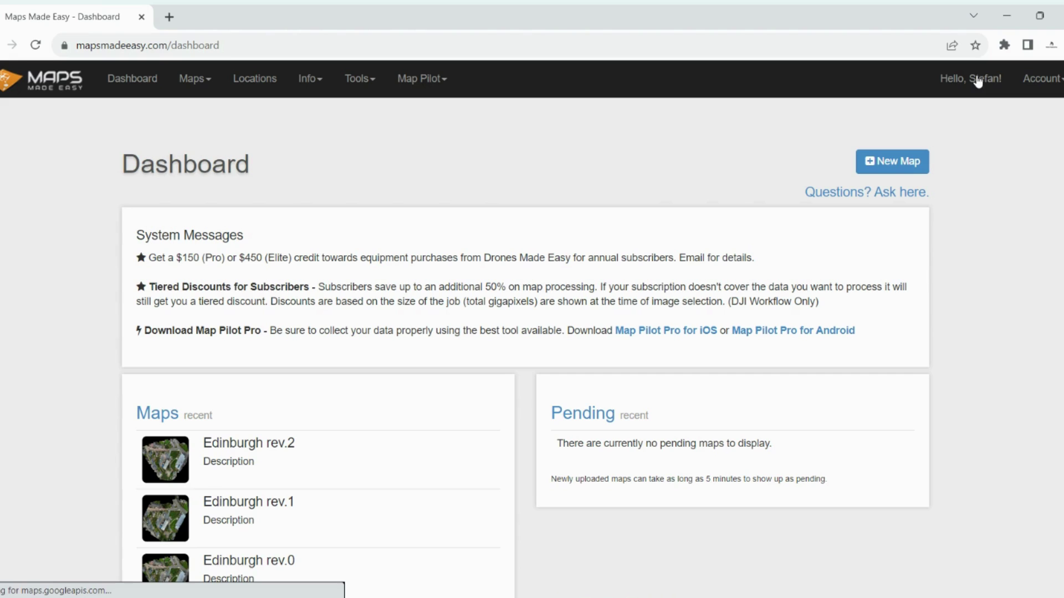
left_click(886, 162)
scroll(615, 241, "down", 3)
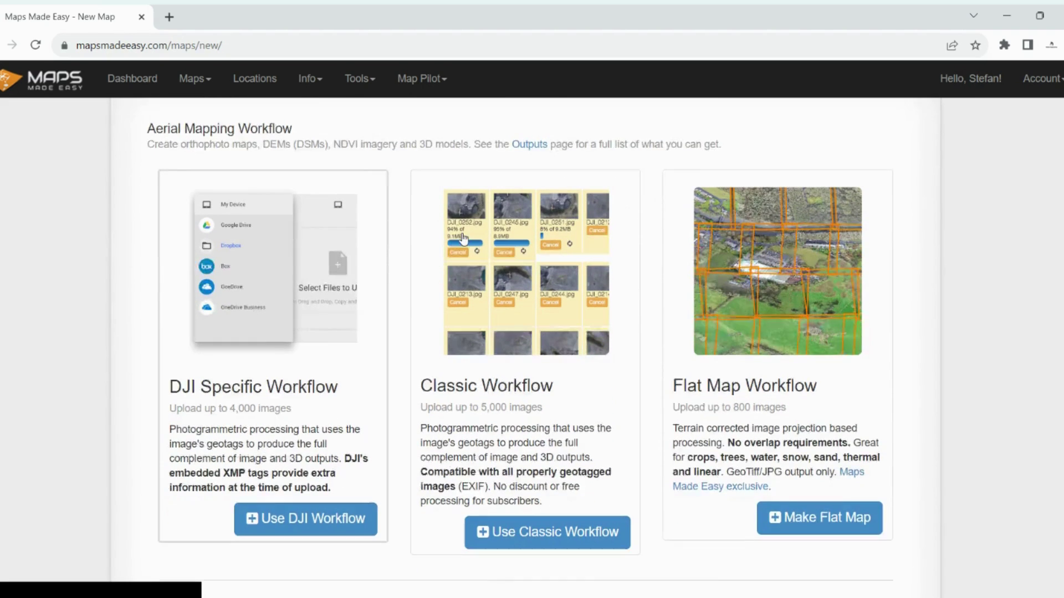
left_click_drag(169, 342, 353, 351)
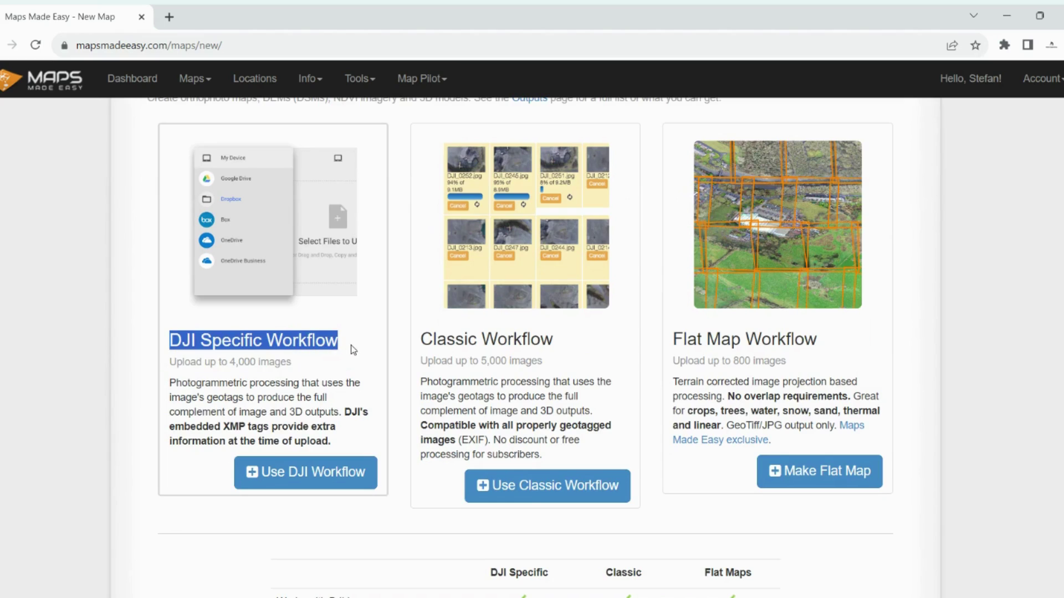
Step: Choose the DJI Specific Workflow and upload DJI_0162 as the sample image
left_click(323, 475)
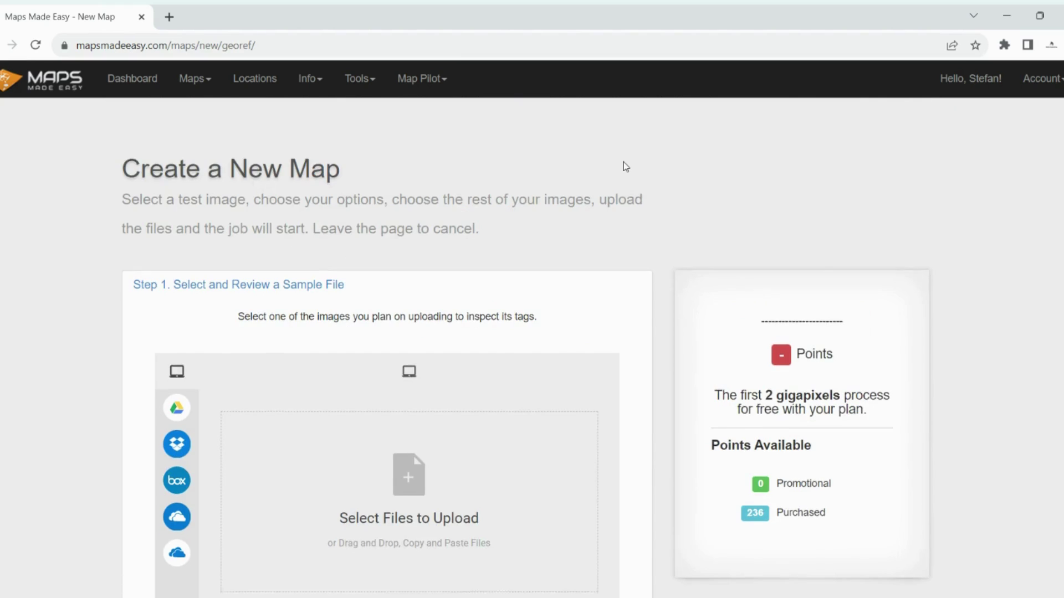
scroll(615, 174, "down", 1)
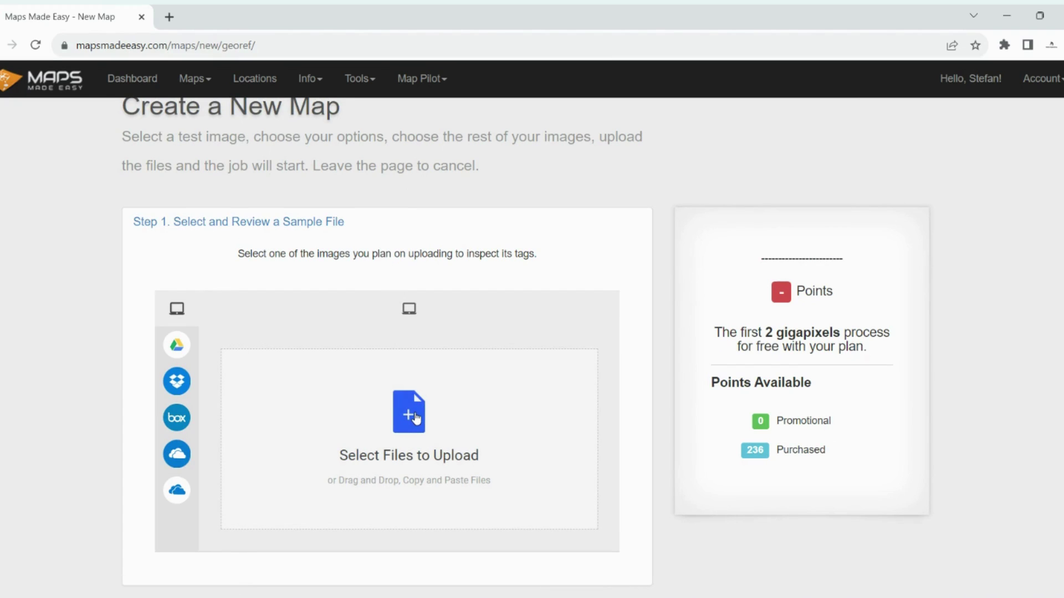
left_click(416, 418)
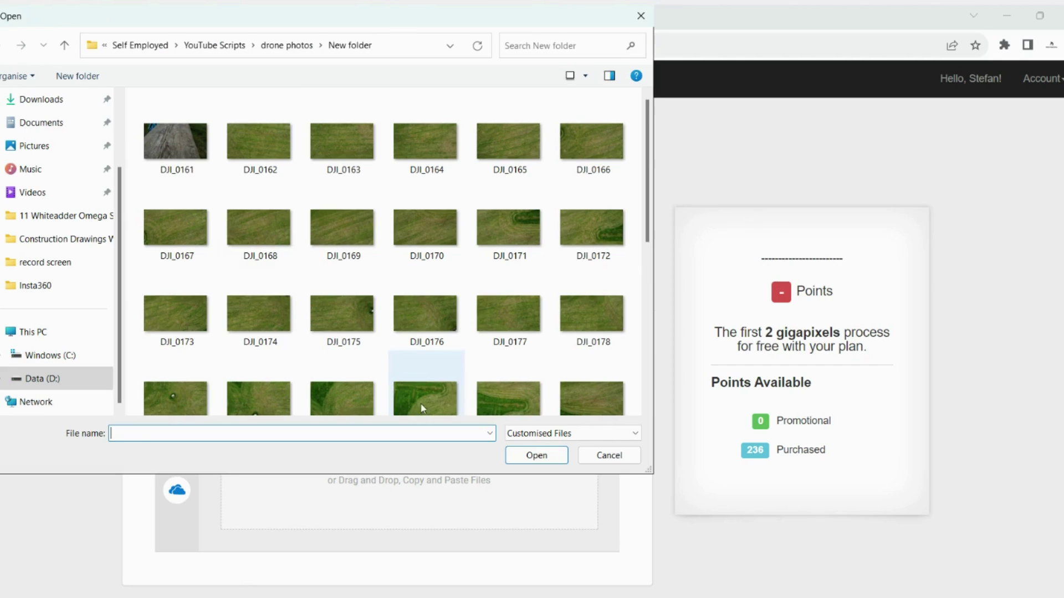
left_click(257, 147)
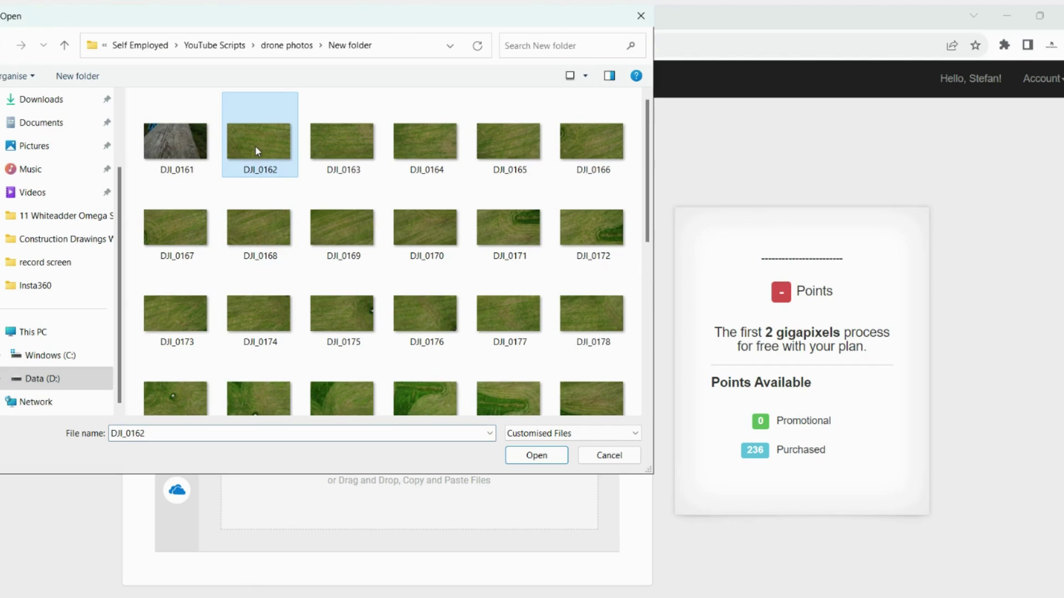
left_click(537, 456)
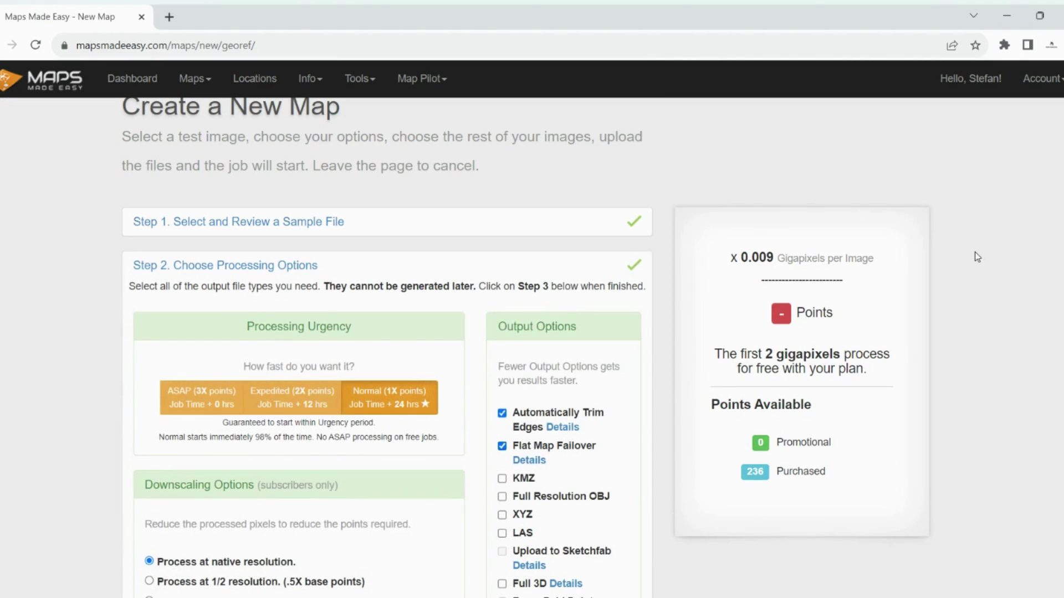
Step: Review Step 2 options, noting 0.009 gigapixels per image against the free 2 gigapixels allowance
scroll(969, 212, "down", 3)
scroll(788, 199, "up", 1)
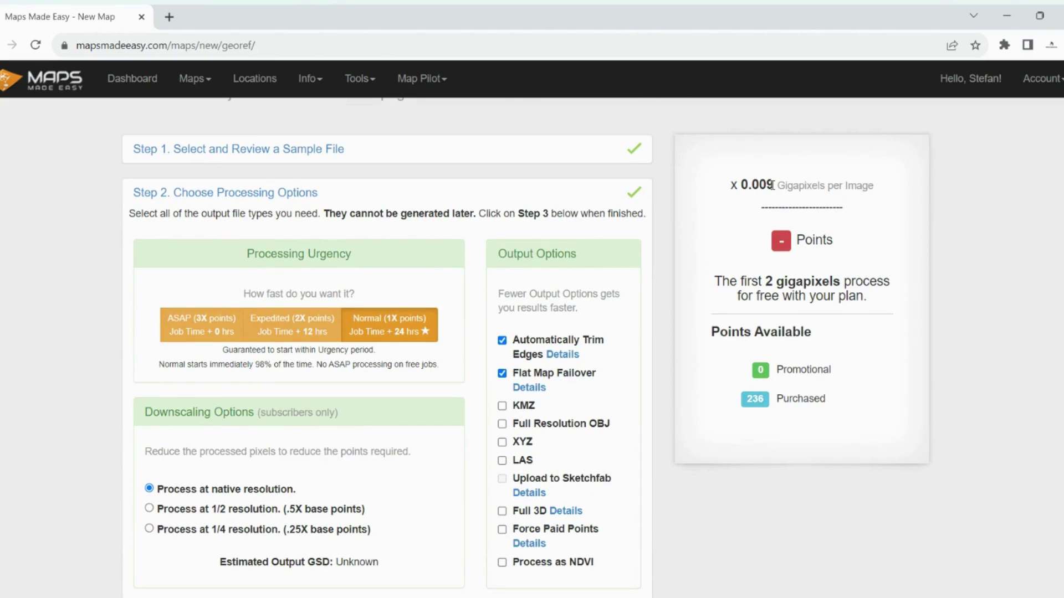
left_click_drag(772, 185, 742, 181)
left_click_drag(838, 285, 770, 281)
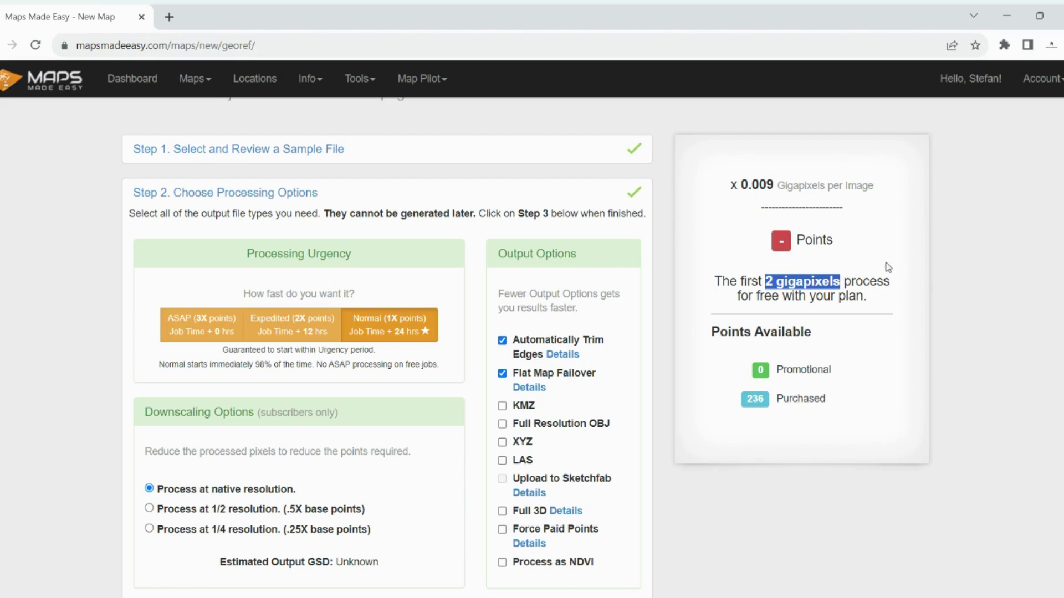
scroll(822, 258, "down", 1)
left_click(770, 209)
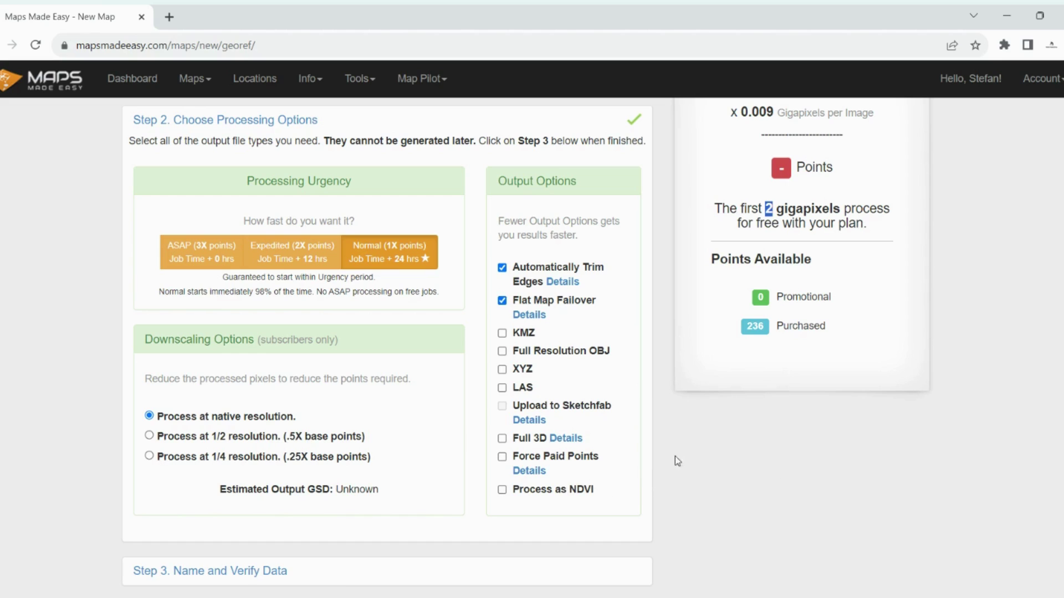
scroll(436, 337, "down", 1)
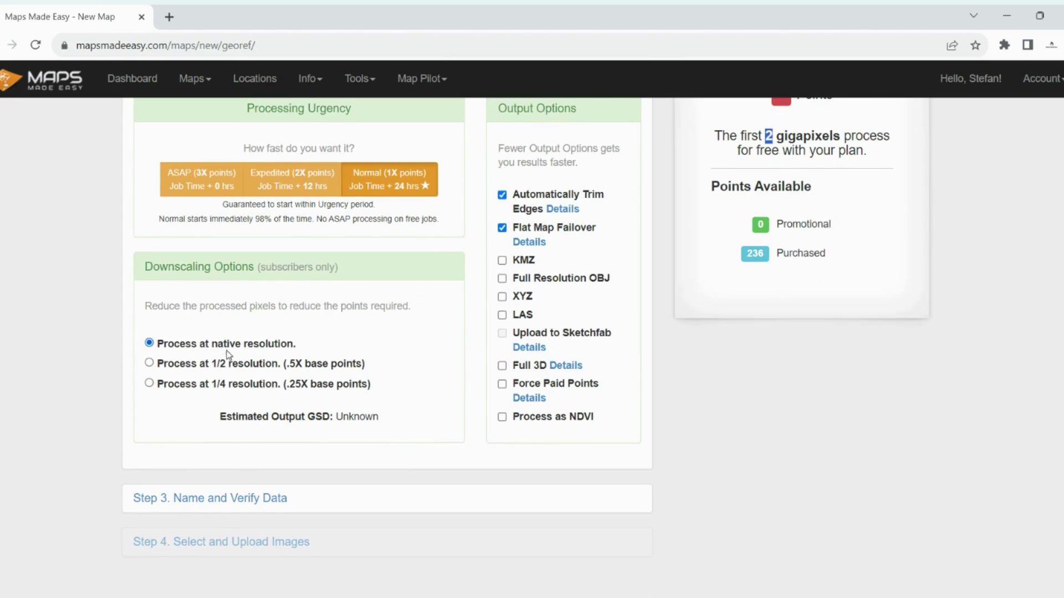
scroll(343, 335, "up", 1)
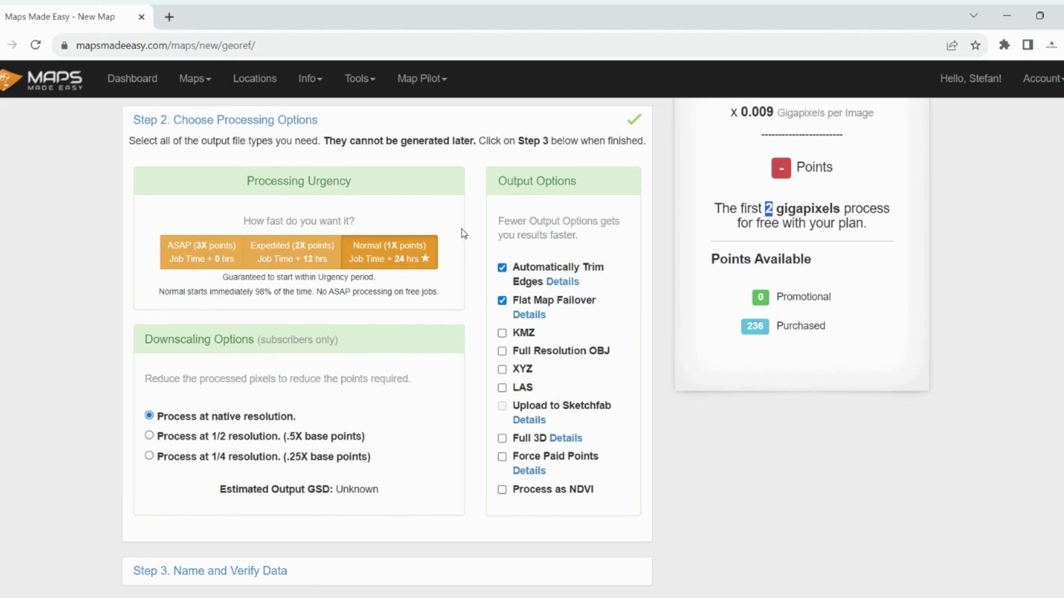
scroll(466, 219, "down", 1)
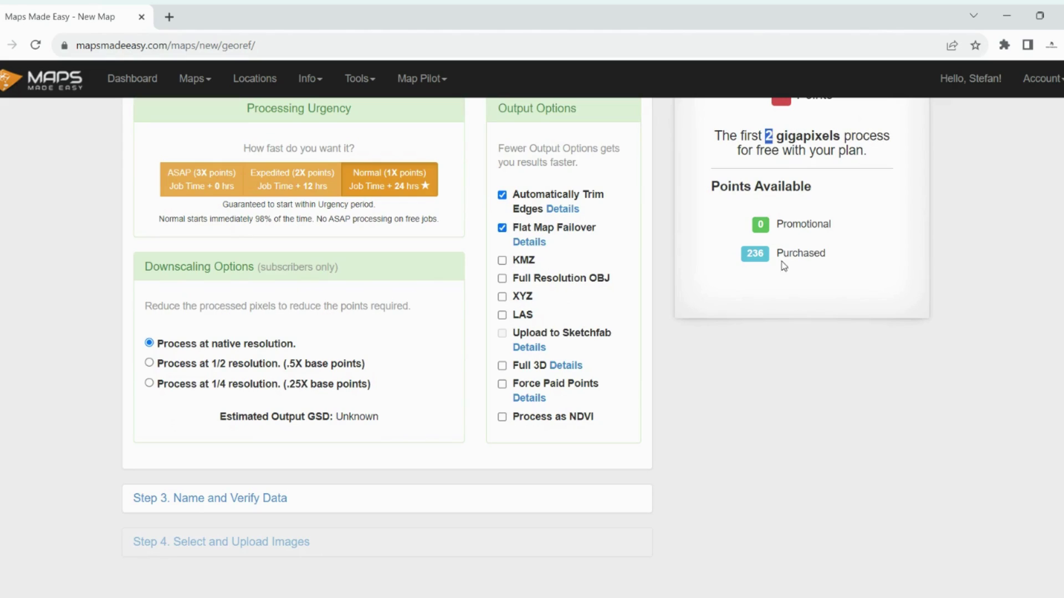
scroll(729, 387, "up", 1)
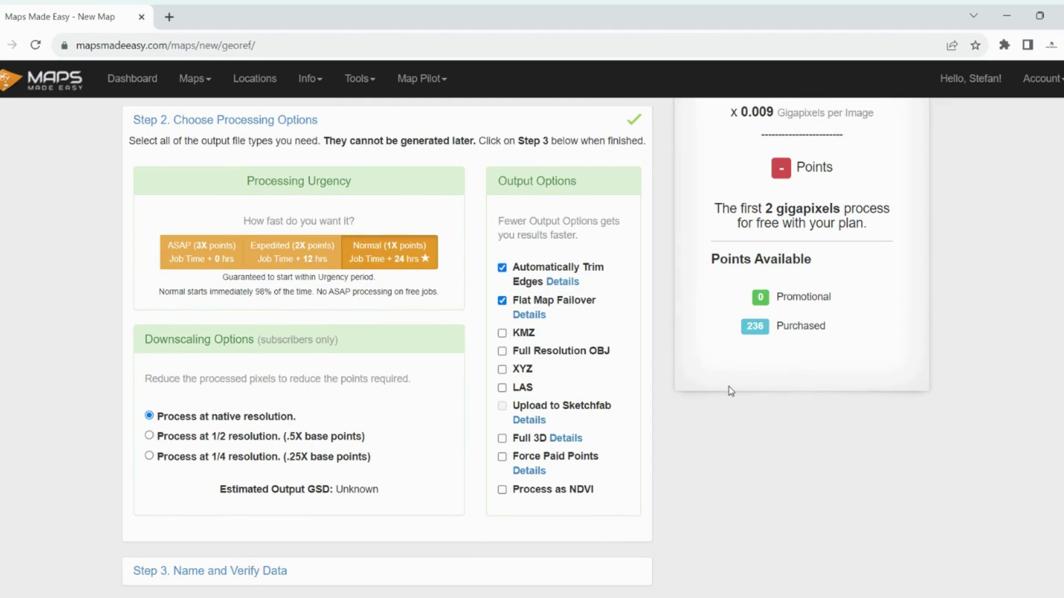
scroll(668, 360, "down", 2)
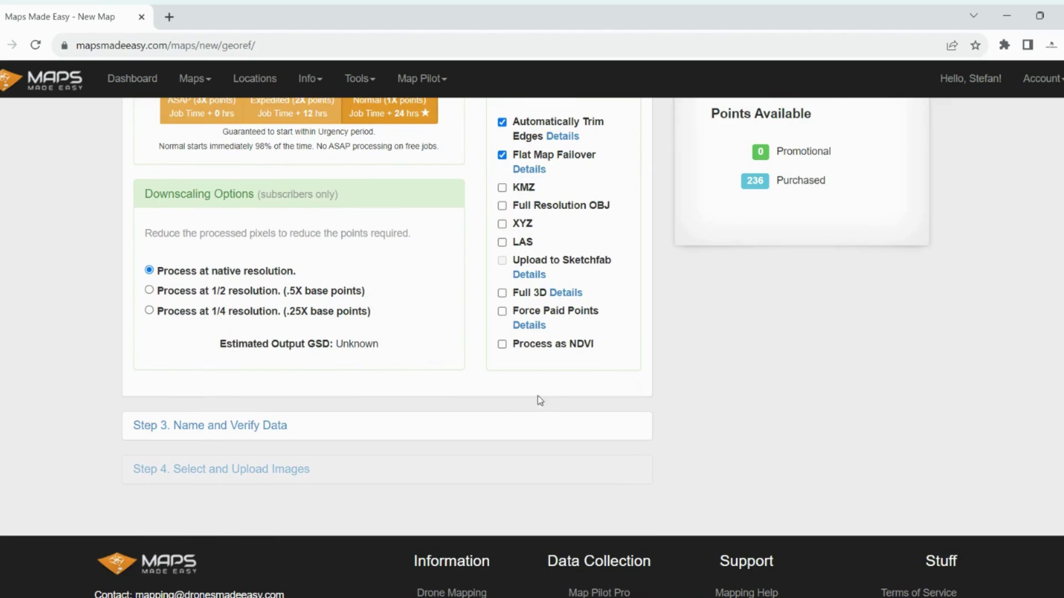
Step: Name the map 'test', confirm the image guidelines and approve the points charge
left_click(244, 436)
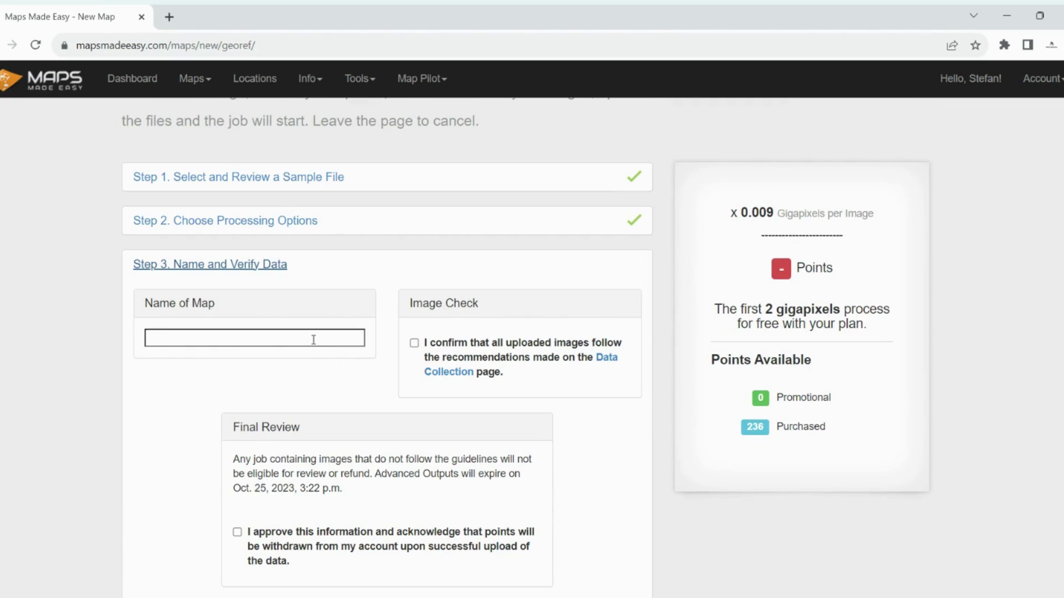
left_click(314, 339)
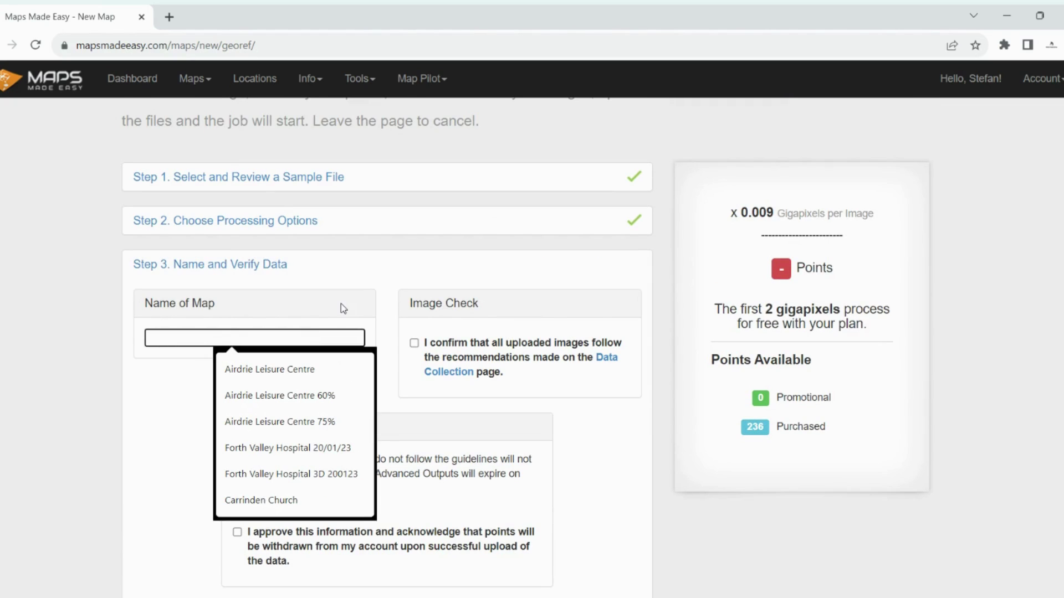
type("test")
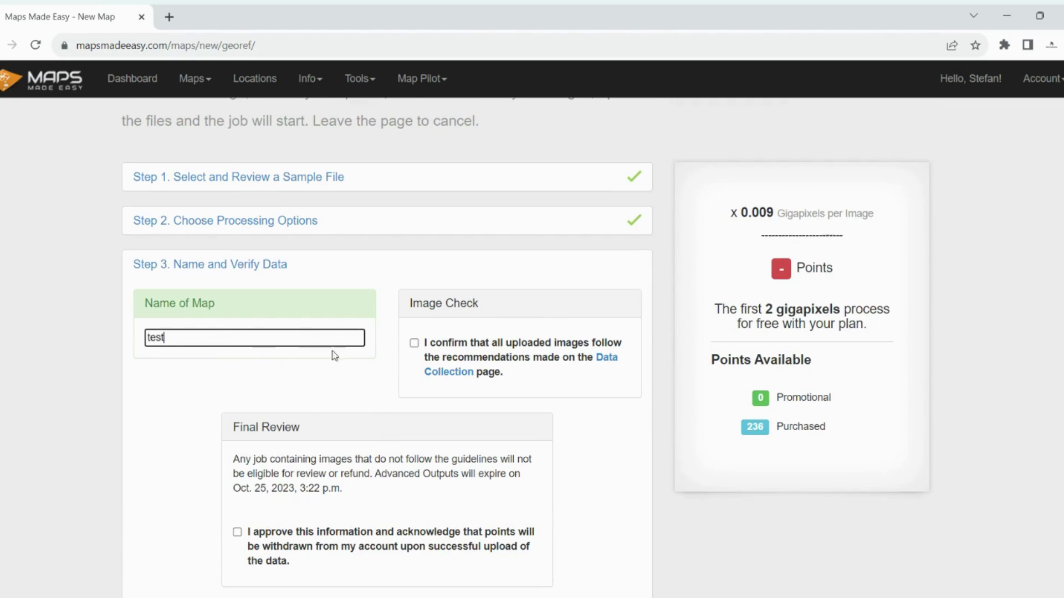
left_click(414, 344)
scroll(311, 401, "down", 3)
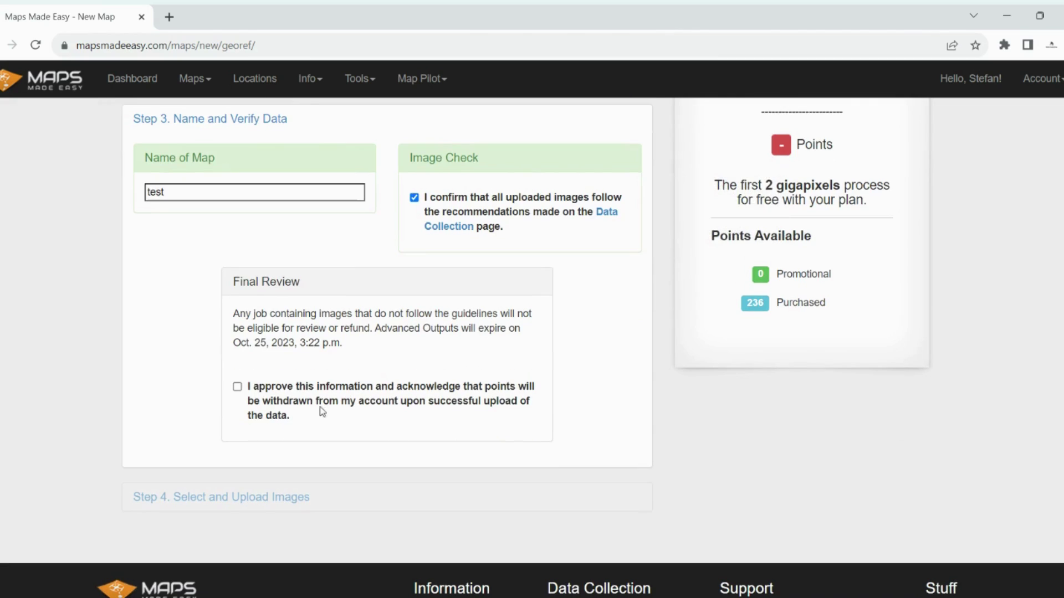
left_click(238, 387)
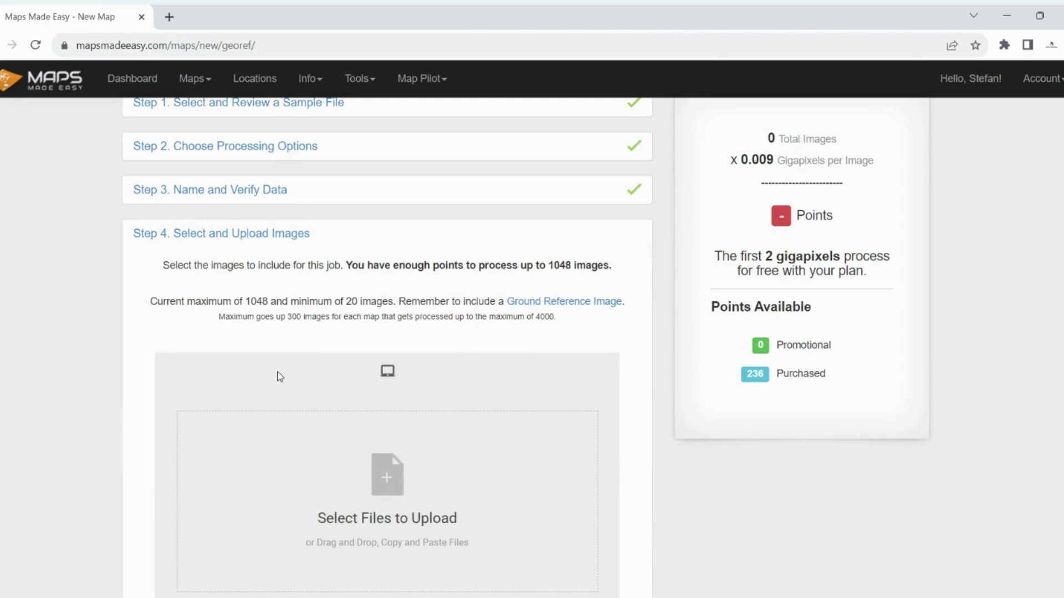
Step: Queue all 47 drone photos, from DJI_0161.JPG onward, for upload (0.423 gigapixels)
scroll(421, 299, "down", 1)
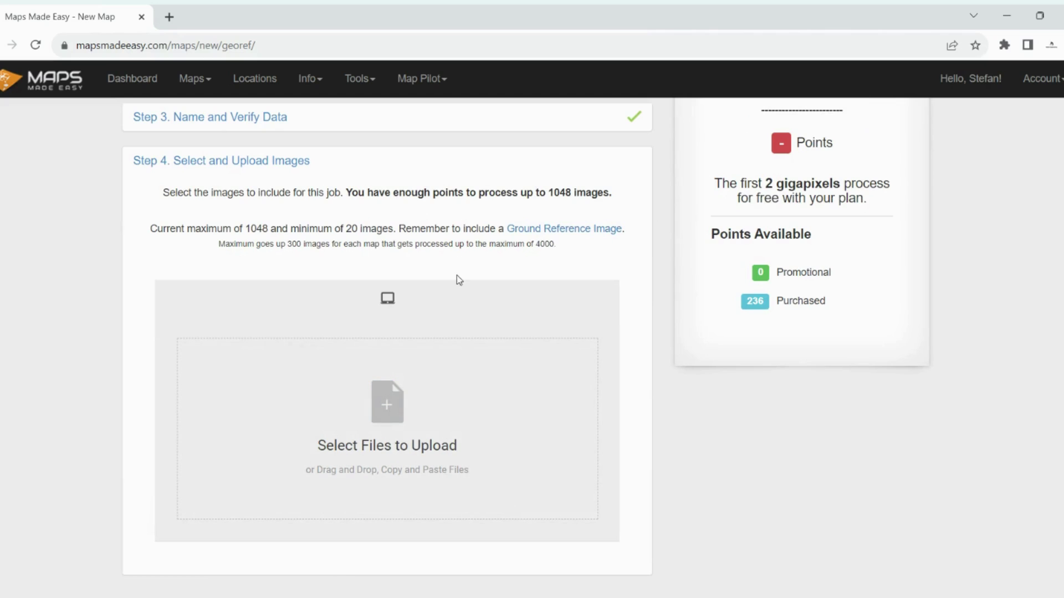
left_click(390, 409)
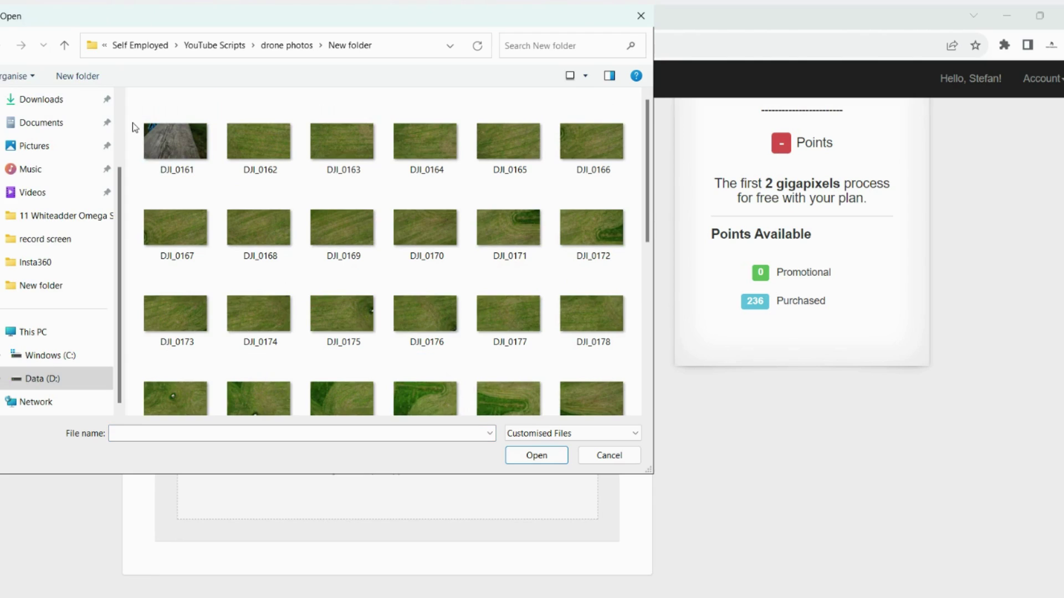
left_click(140, 121)
key("ctrl+a")
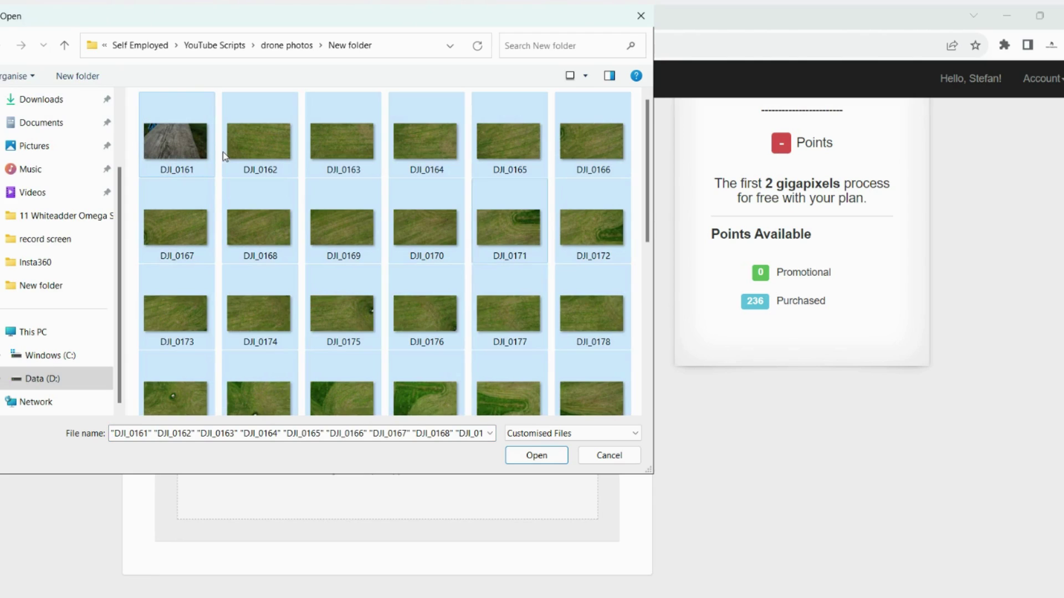
left_click(556, 456)
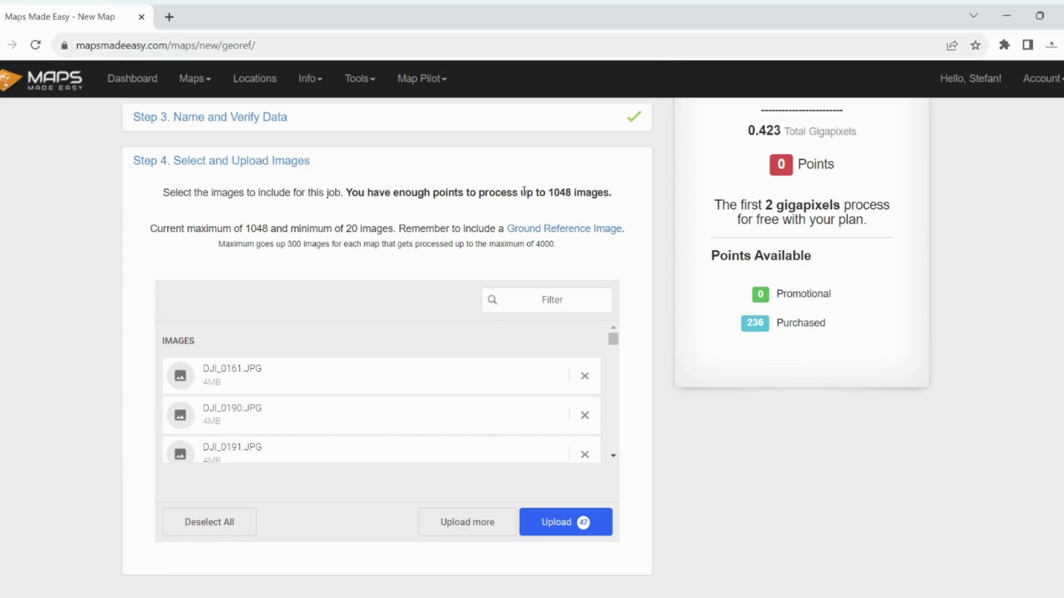
scroll(661, 424, "down", 3)
scroll(532, 238, "down", 3)
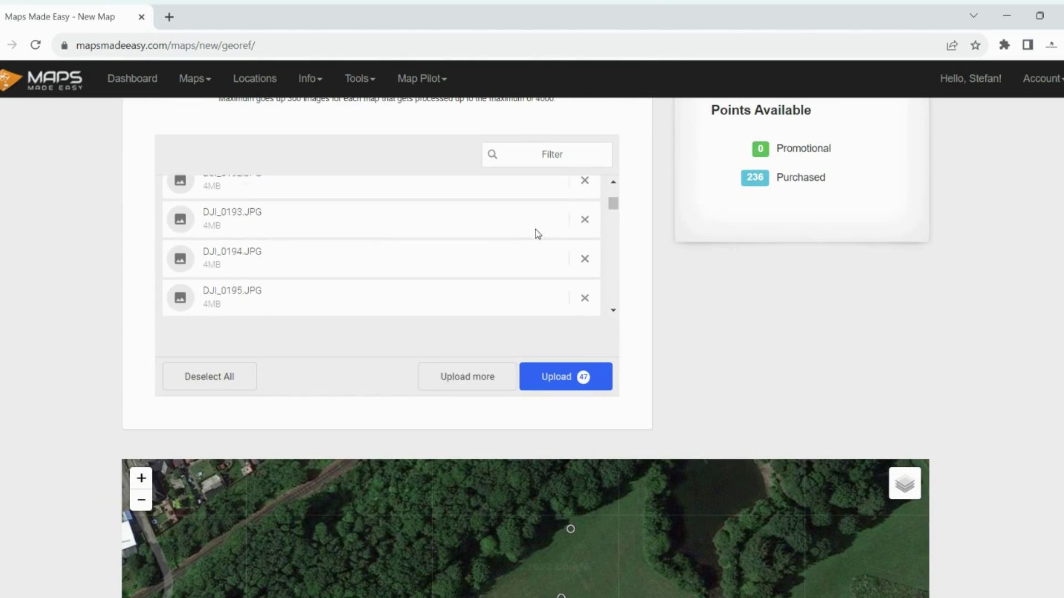
scroll(535, 236, "down", 10)
scroll(527, 243, "down", 5)
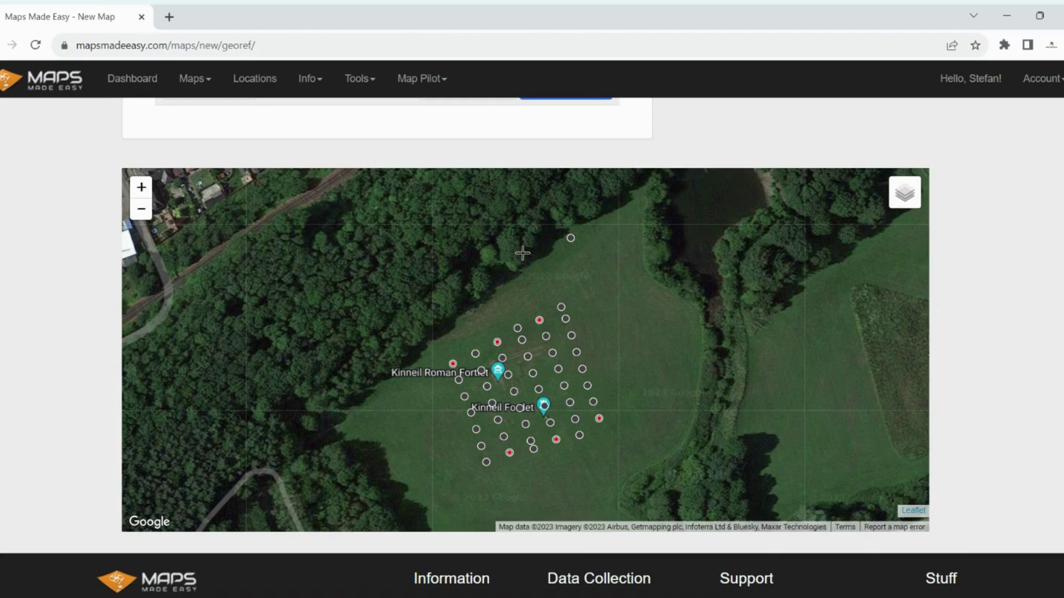
scroll(534, 343, "up", 2)
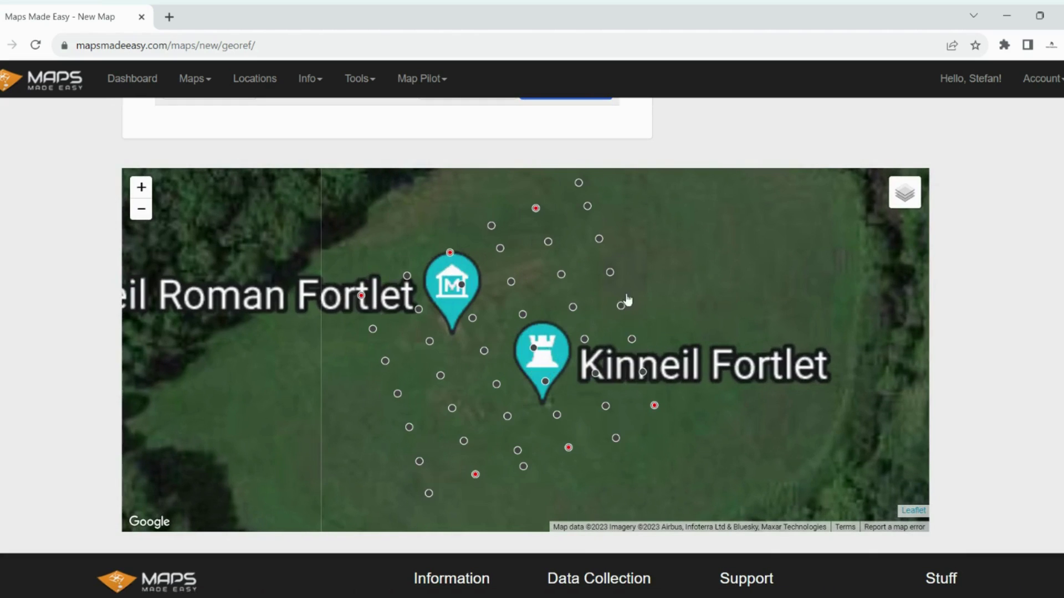
scroll(672, 321, "down", 1)
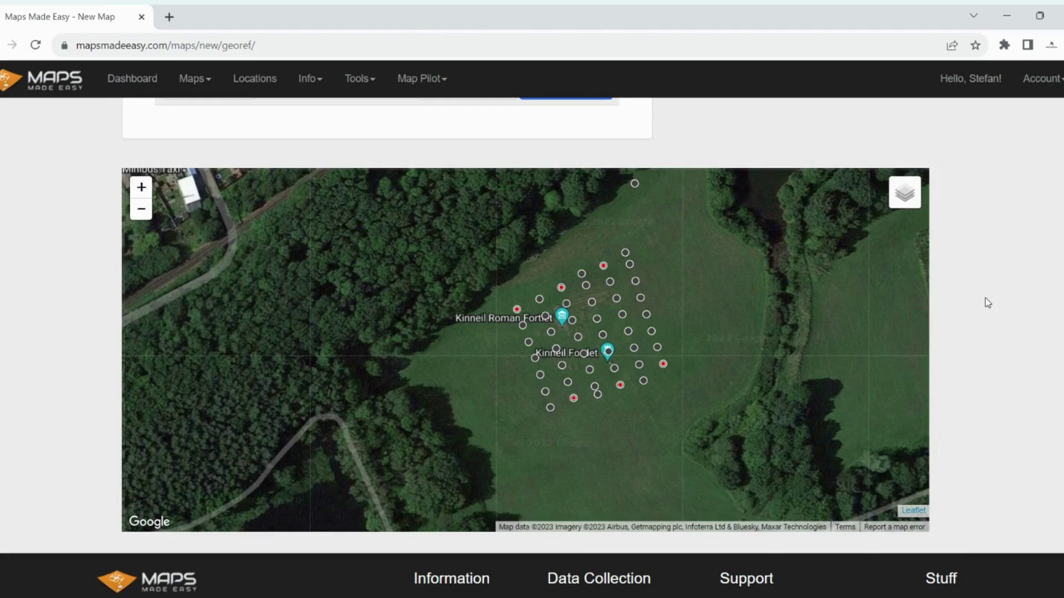
scroll(964, 280, "down", 1)
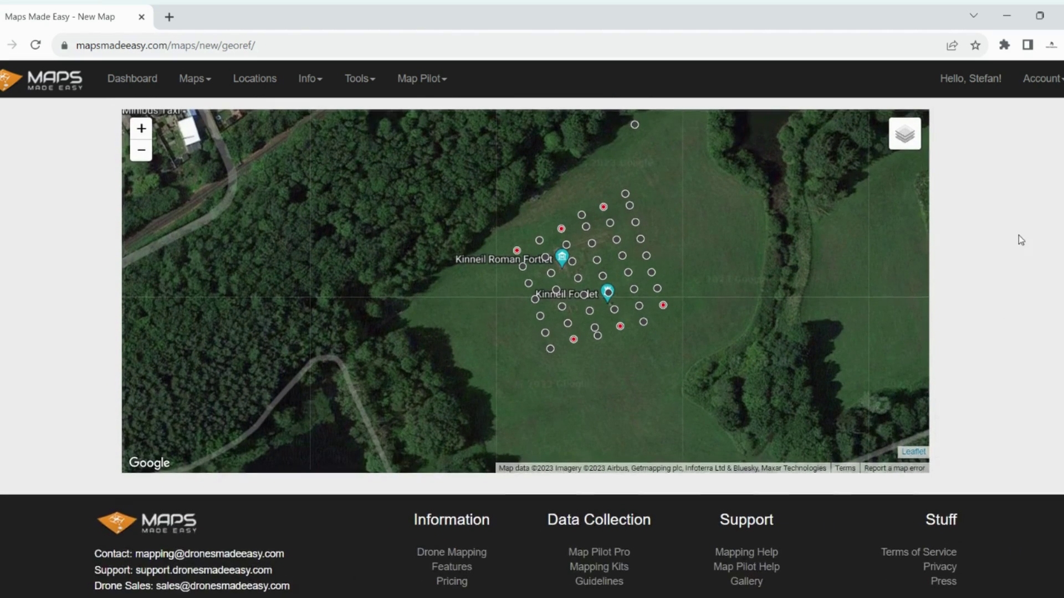
scroll(1025, 247, "up", 1)
scroll(1030, 250, "up", 5)
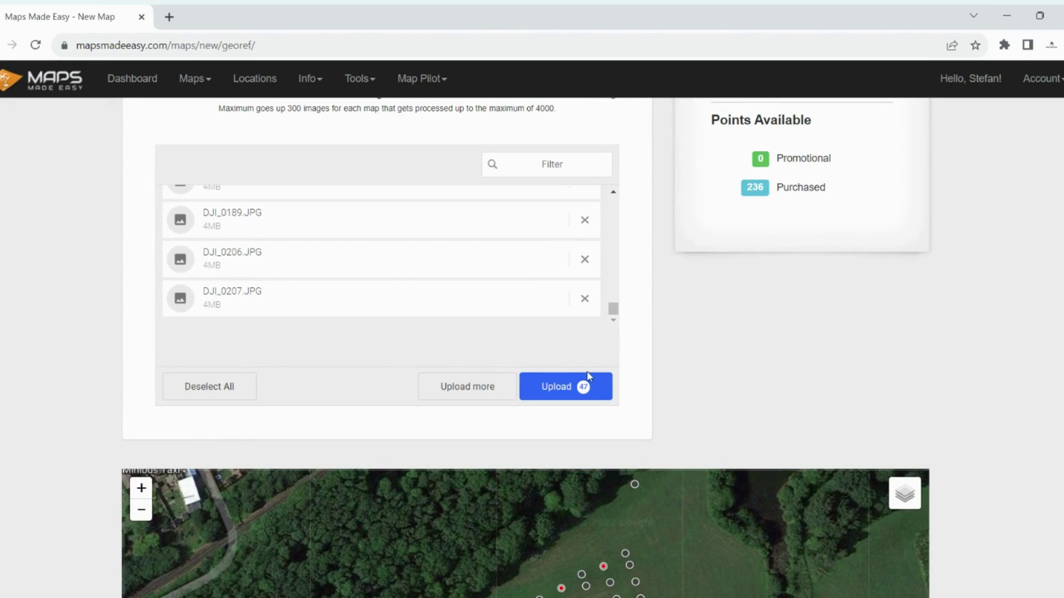
scroll(767, 349, "up", 1)
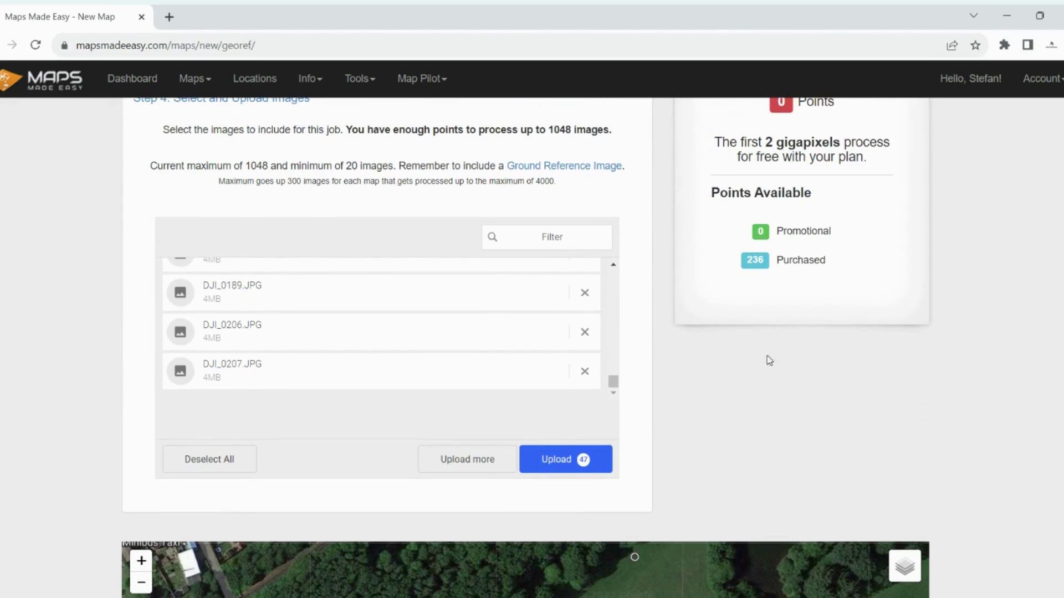
Step: Upload the 47 queued photos and wait for the map 'test' to finish processing
left_click(559, 467)
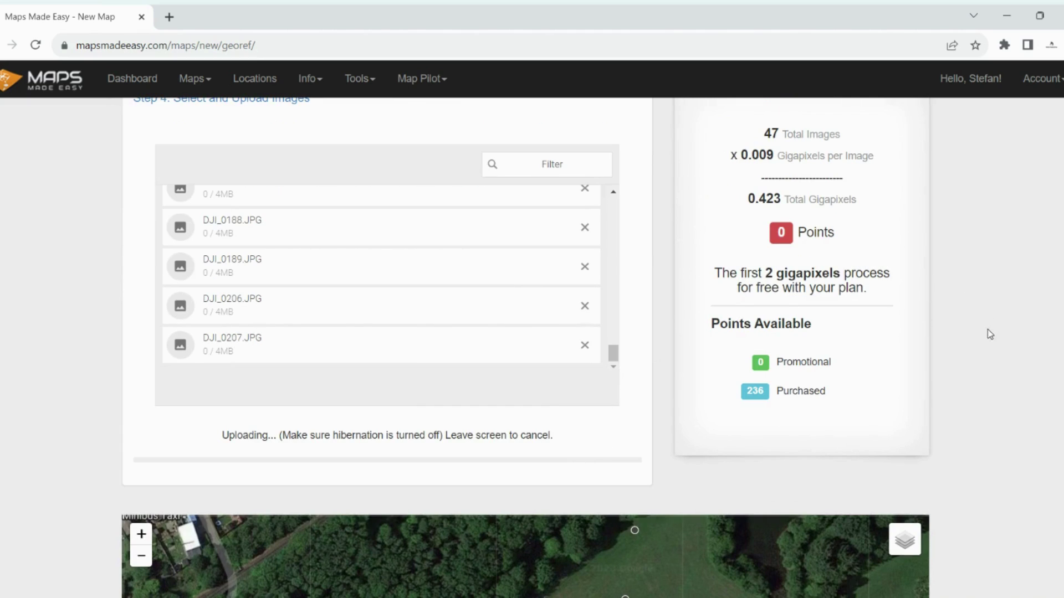
scroll(565, 277, "up", 10)
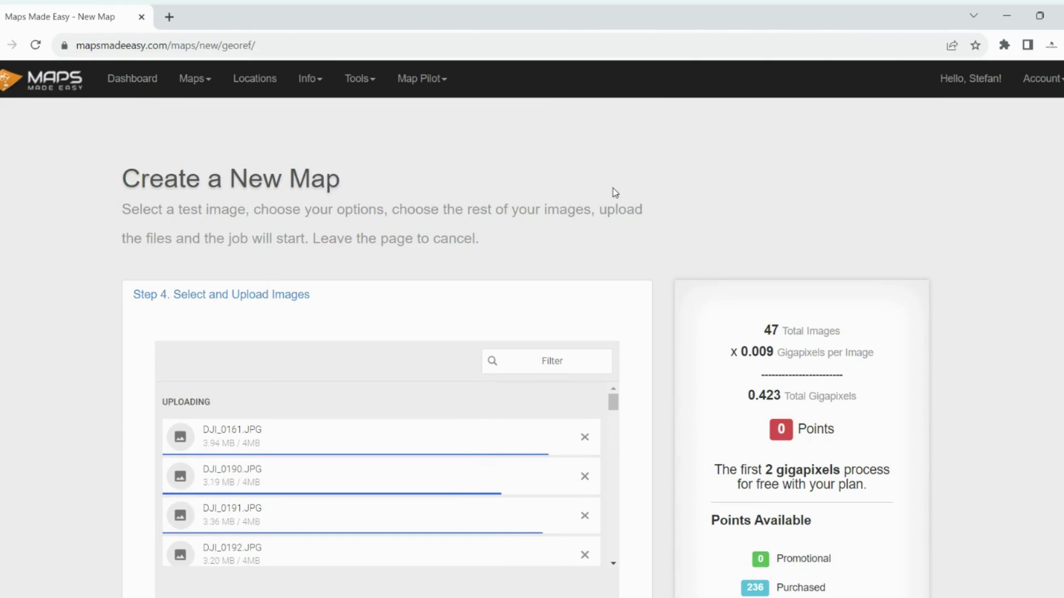
scroll(613, 189, "down", 1)
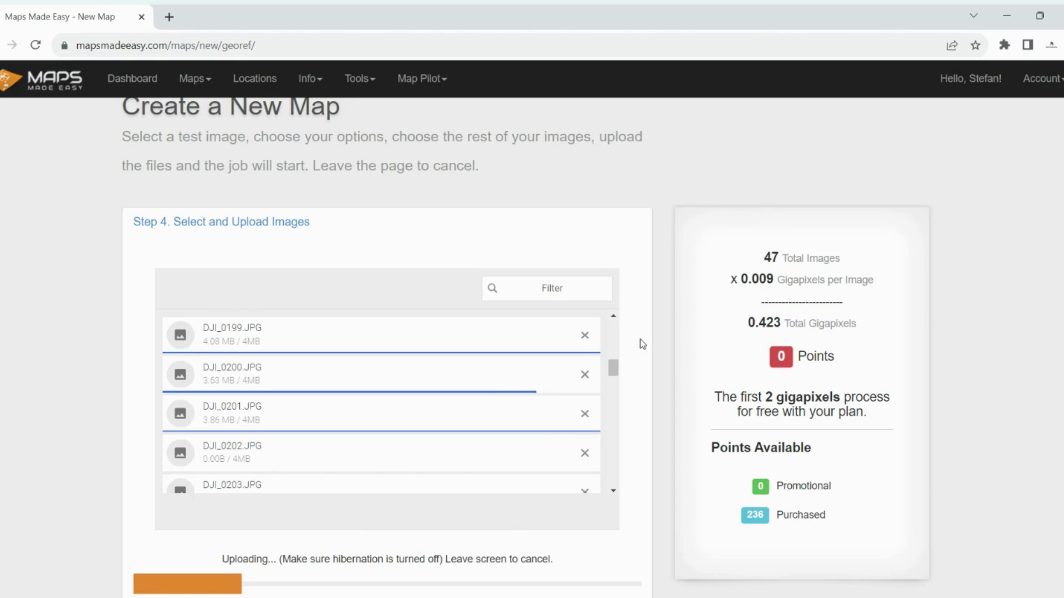
scroll(647, 333, "down", 1)
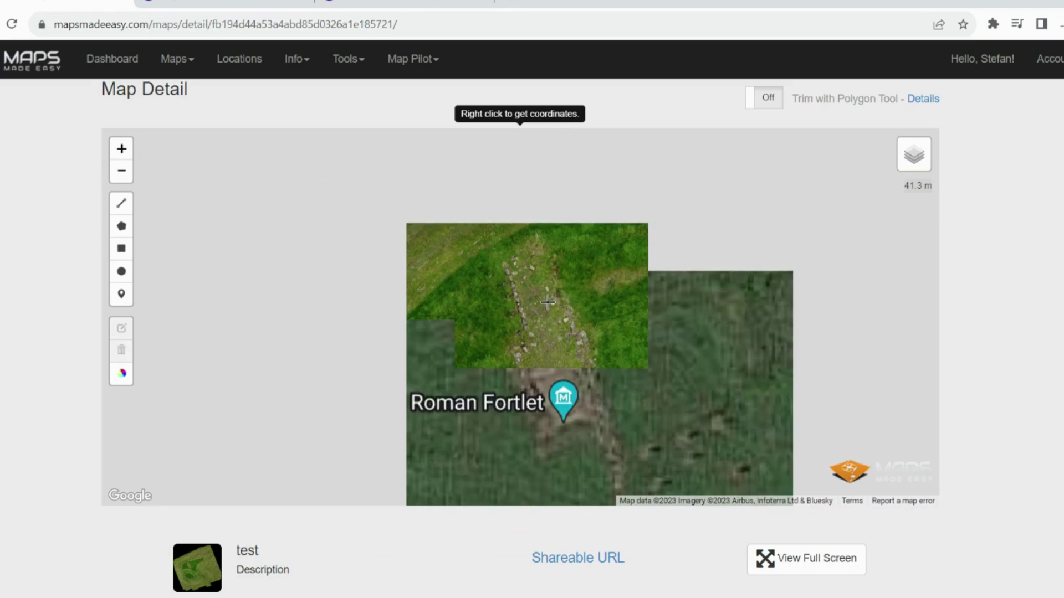
Step: Toggle the test orthomosaic layer on and off to compare it with satellite imagery, leaving it hidden
mouse_move(908, 155)
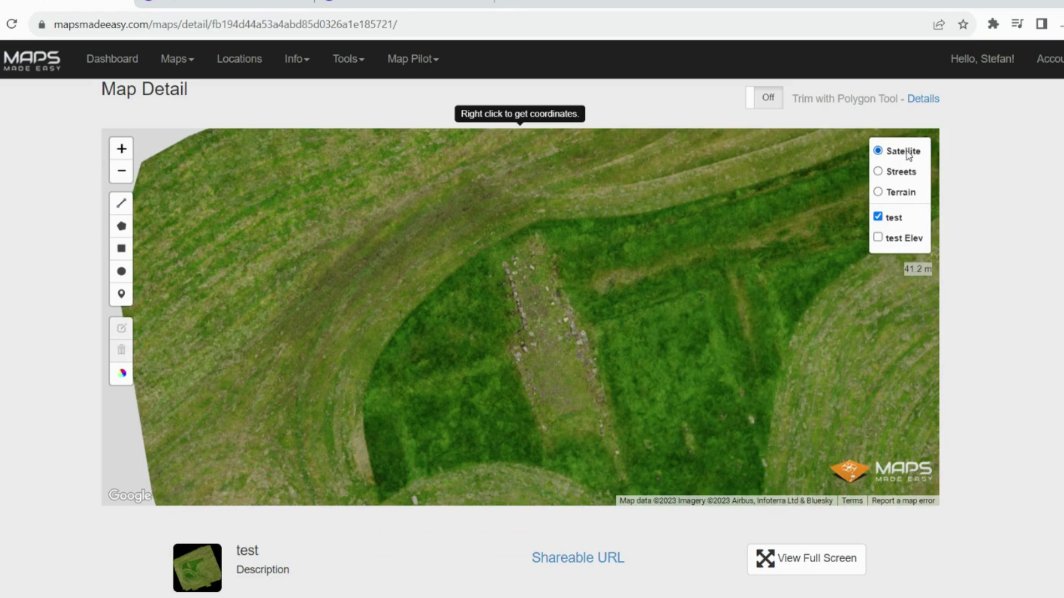
left_click(878, 217)
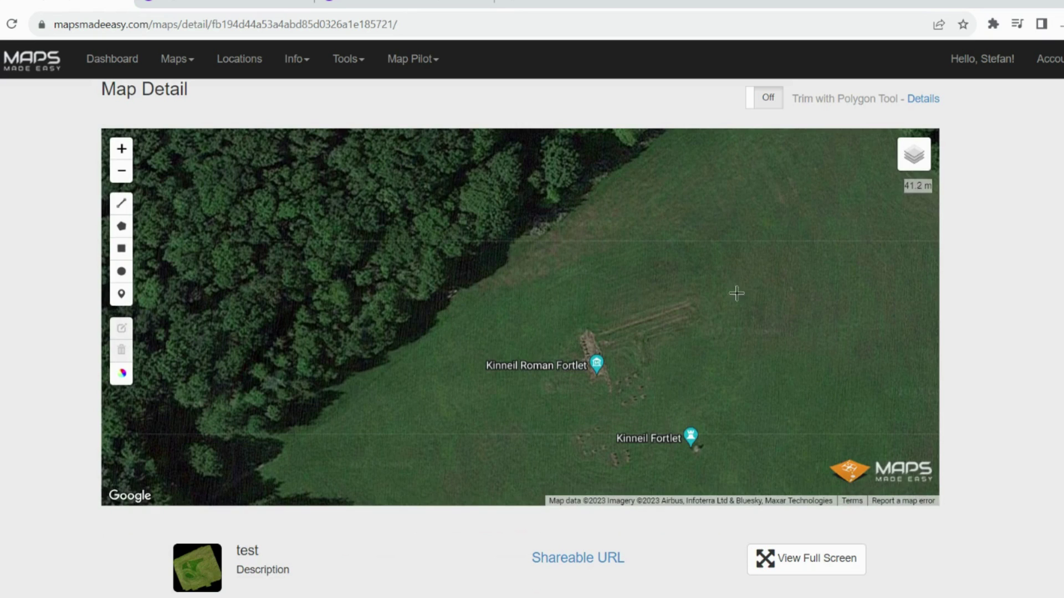
mouse_move(909, 166)
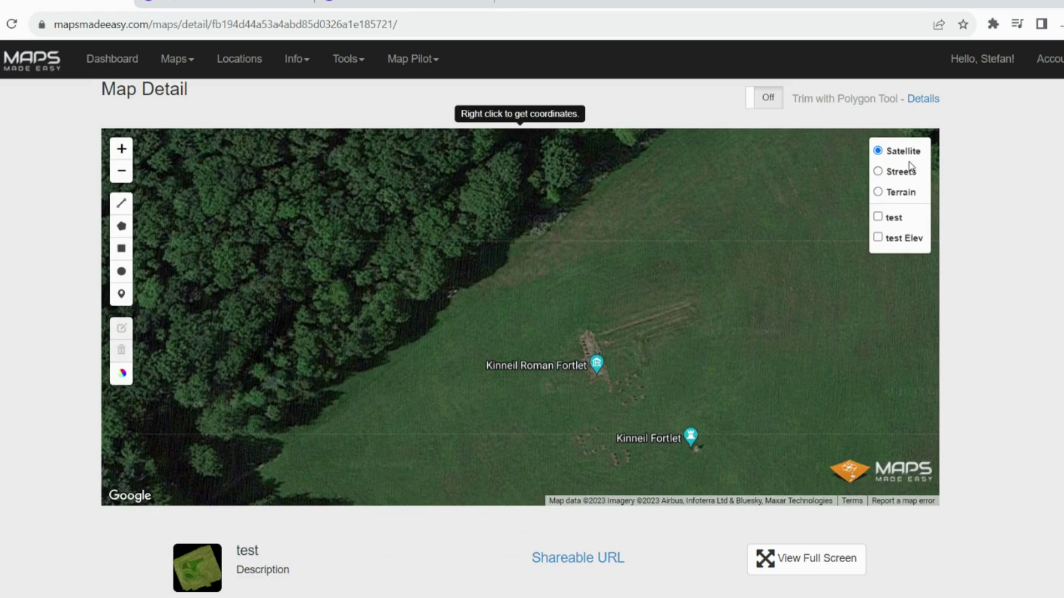
left_click(878, 217)
left_click(878, 217)
left_click(878, 217)
left_click(878, 218)
Step: Show the test Elev layer and zoom around the colorized 40.09–42.7 m elevation map
left_click(878, 238)
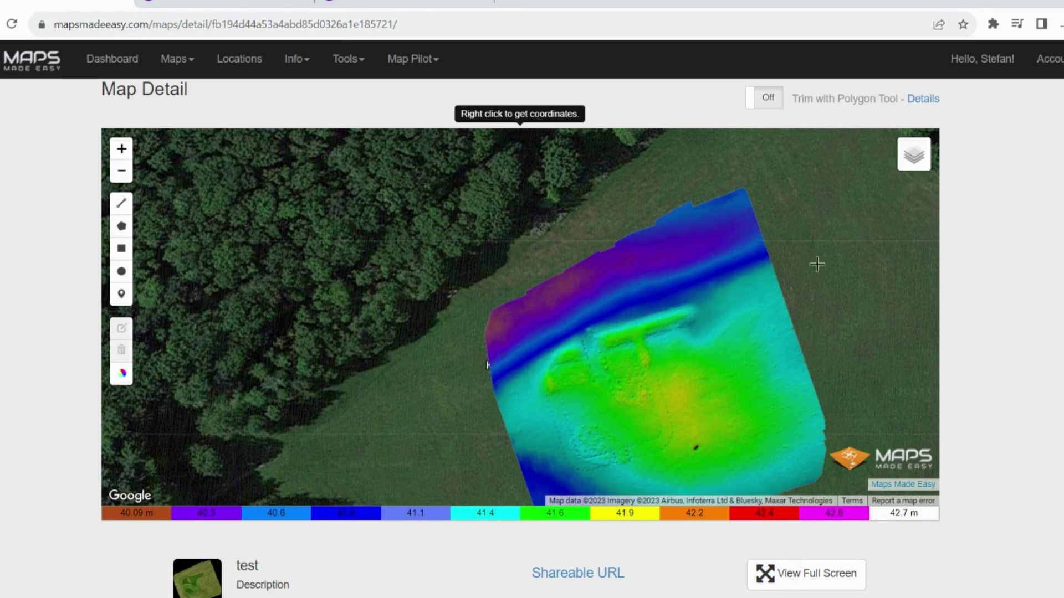
scroll(608, 377, "up", 1)
scroll(612, 371, "up", 1)
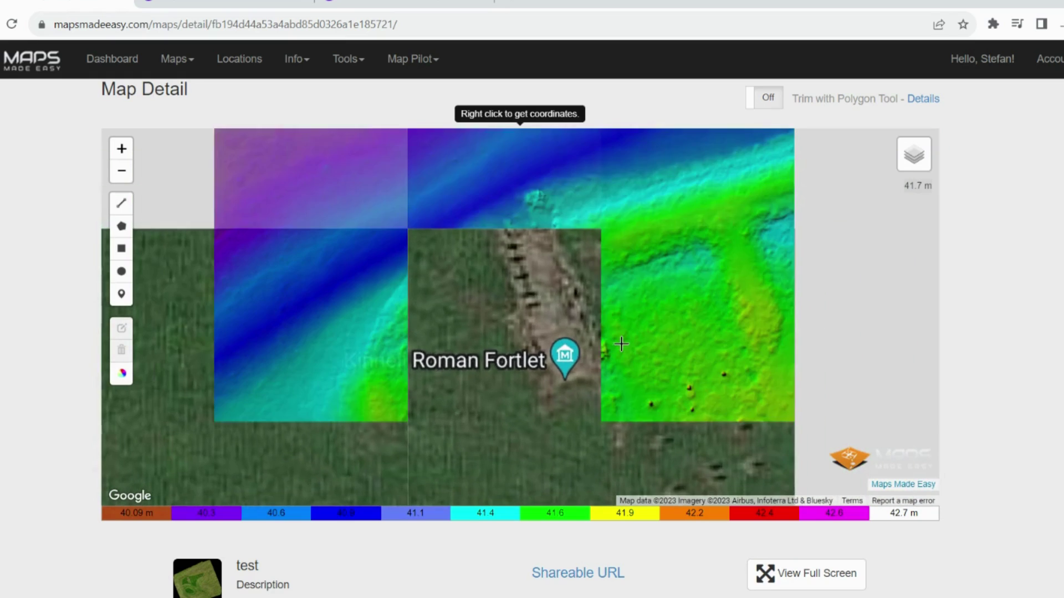
scroll(622, 340, "down", 1)
scroll(688, 327, "down", 1)
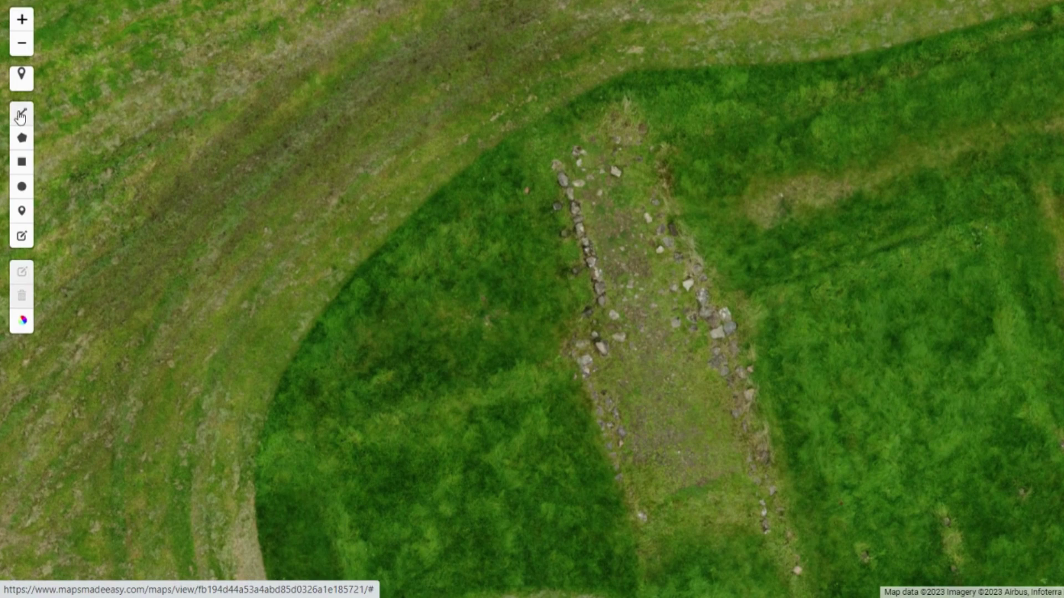
Step: Start a measurement line along the stone wall, then cancel the unfinished 5 m line
left_click(21, 113)
left_click(557, 164)
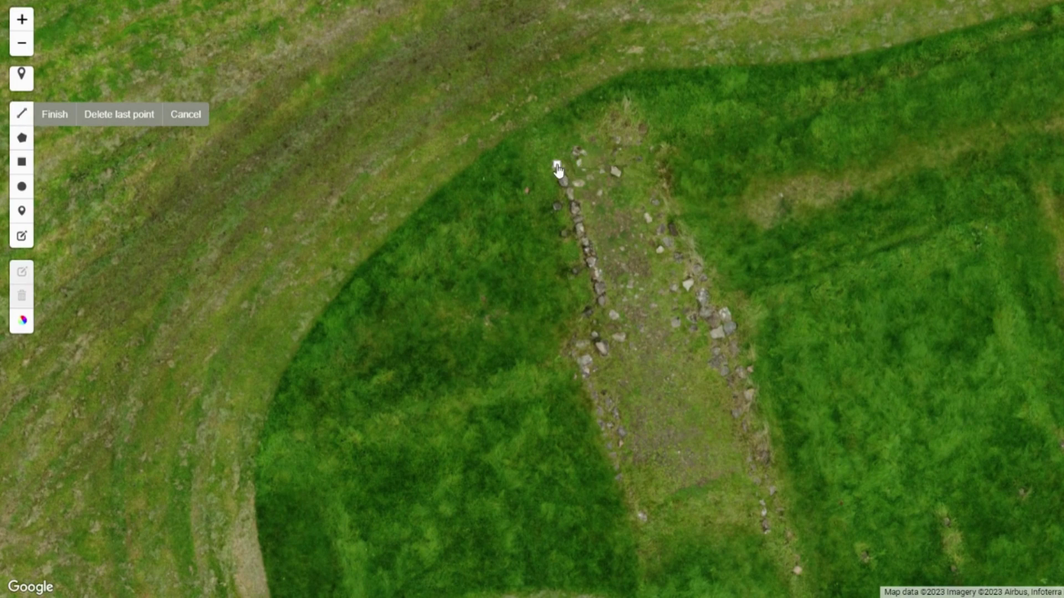
left_click(620, 341)
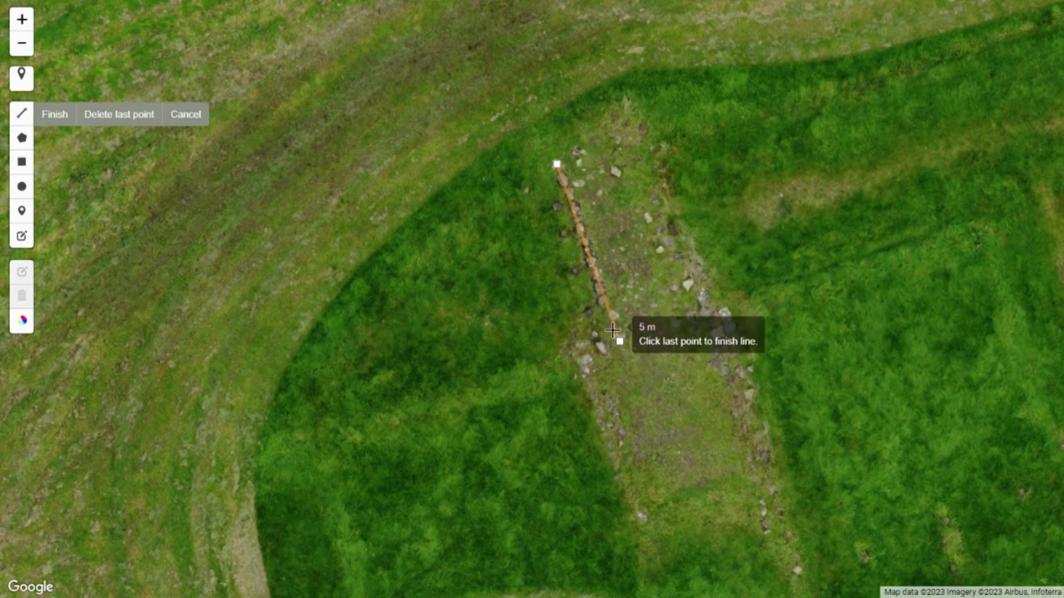
left_click(191, 114)
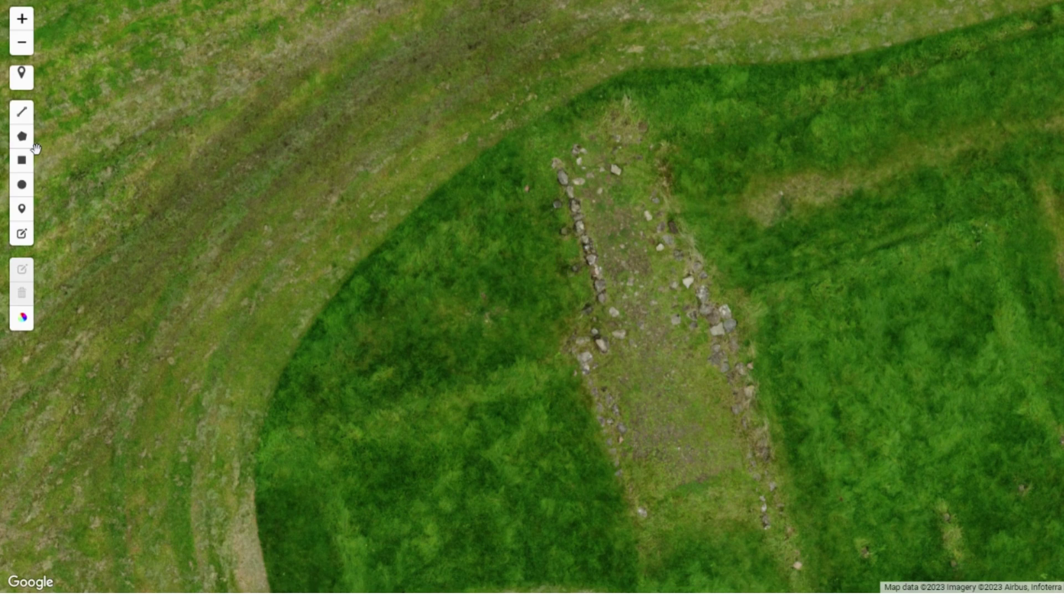
Step: Measure the 78 m² area around the stone-lined strip with a six-corner polygon
left_click(22, 135)
left_click(469, 159)
left_click(660, 94)
left_click(916, 66)
left_click(967, 288)
left_click(741, 383)
left_click(564, 384)
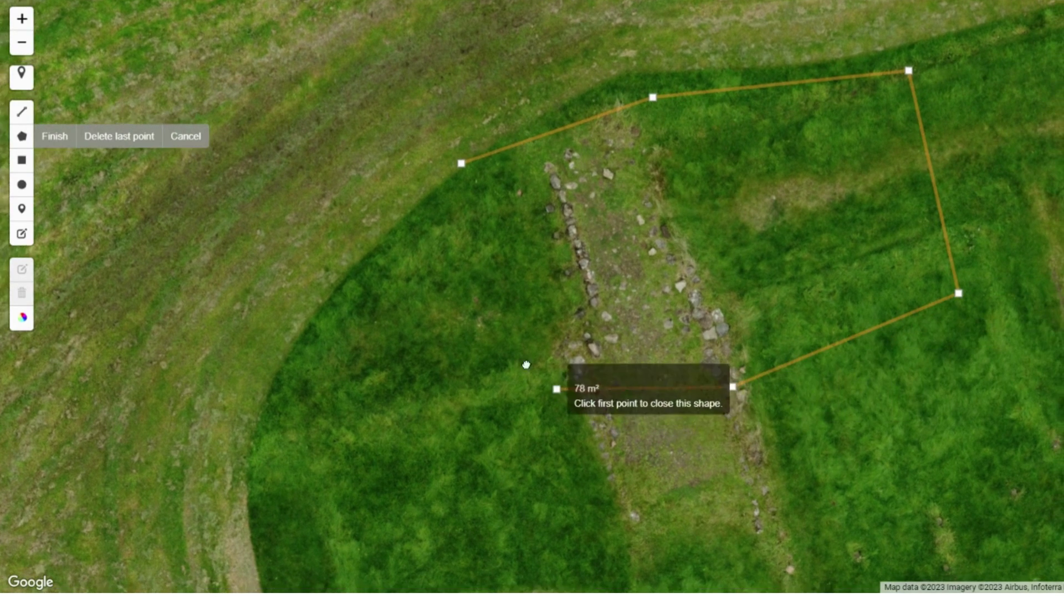
left_click(440, 146)
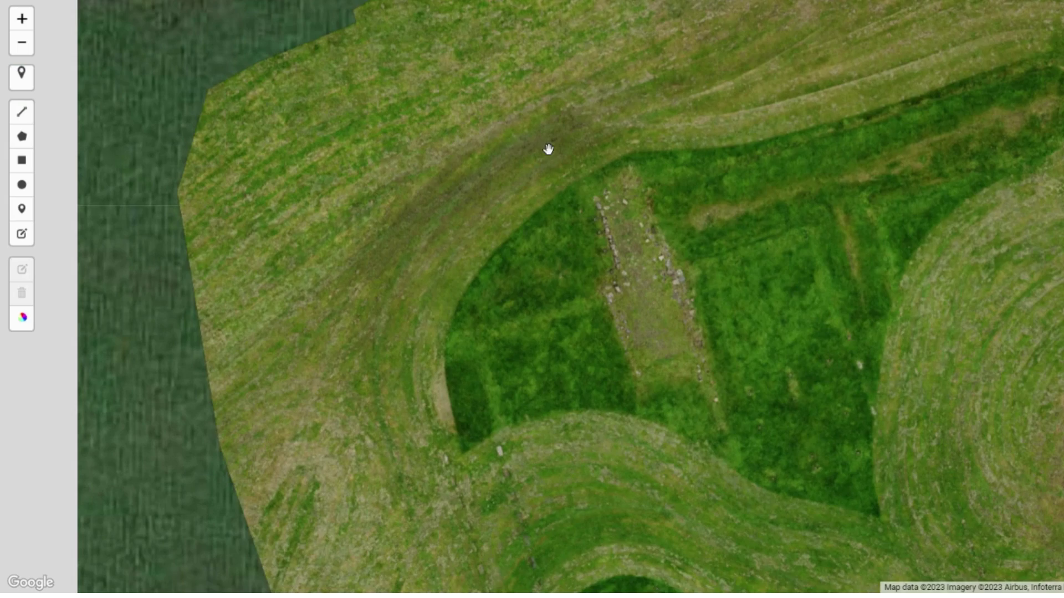
scroll(548, 149, "down", 2)
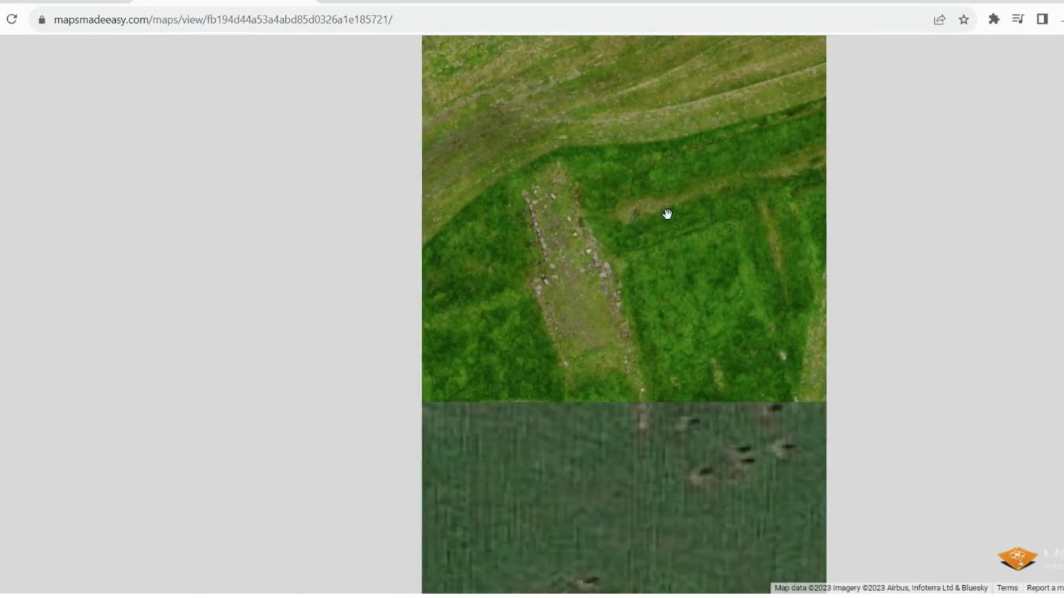
scroll(631, 231, "down", 5)
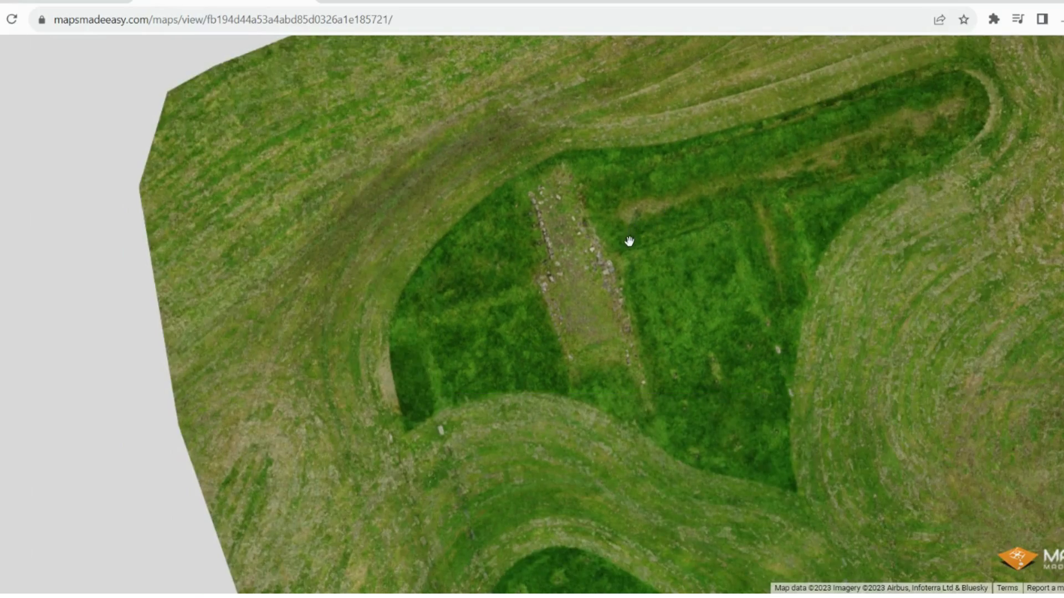
scroll(621, 249, "up", 4)
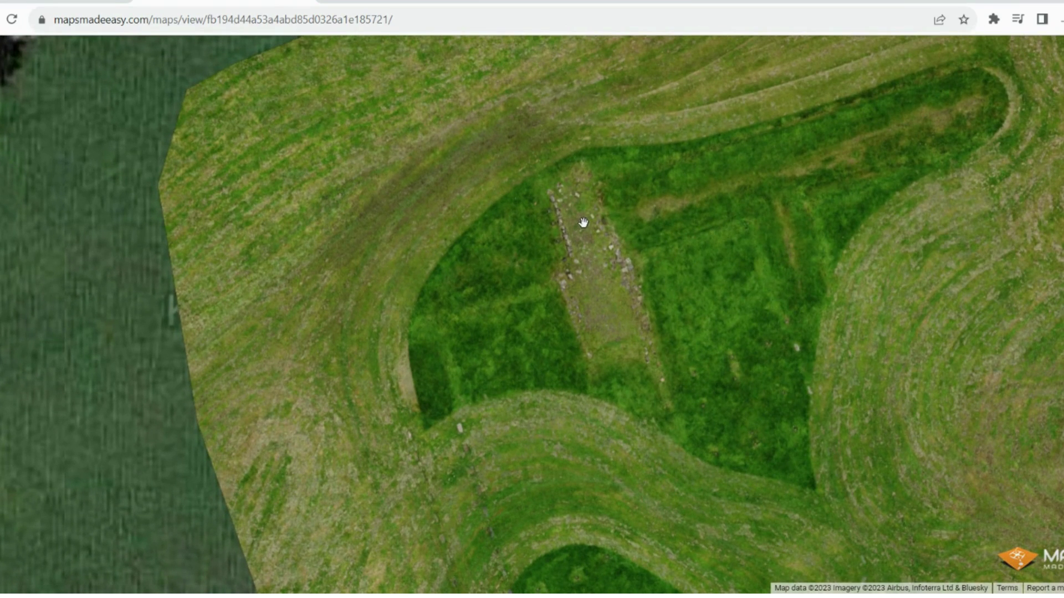
scroll(597, 246, "up", 2)
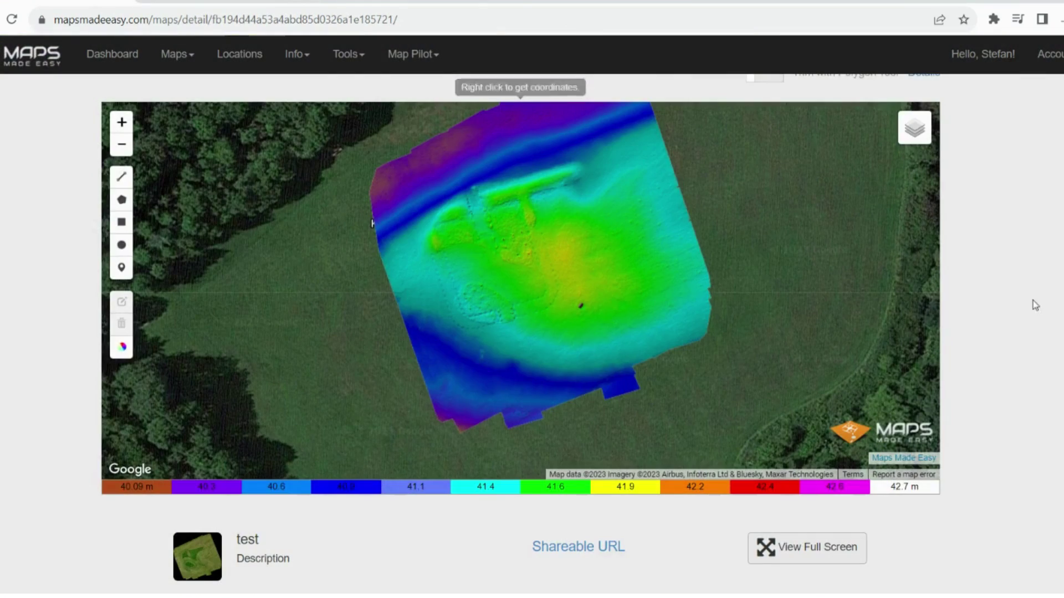
Step: Scroll through the test map's download outputs and open its Public 3D Preview
scroll(1031, 301, "down", 8)
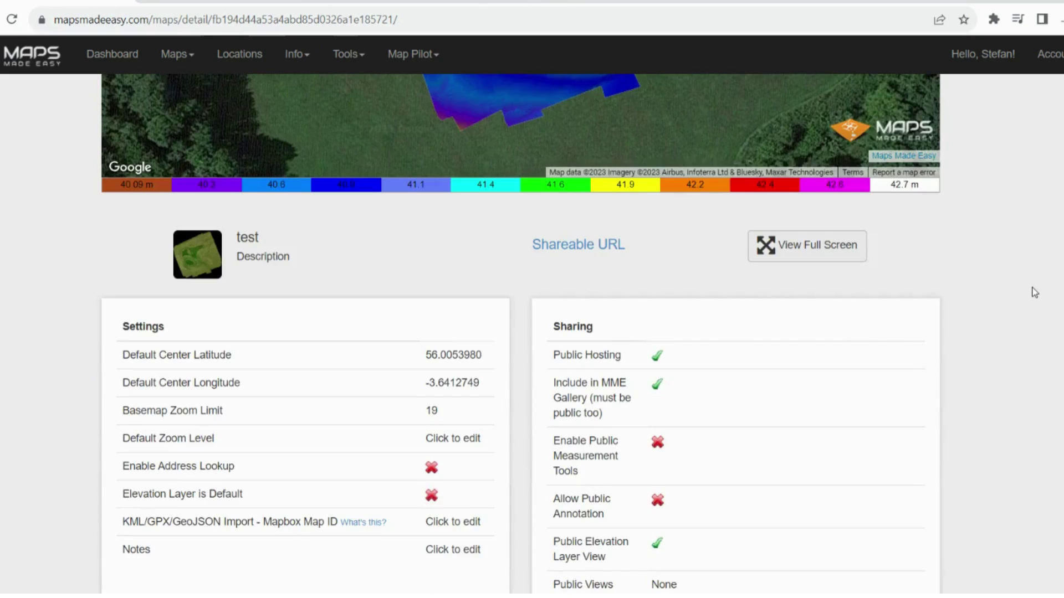
scroll(1029, 302, "down", 6)
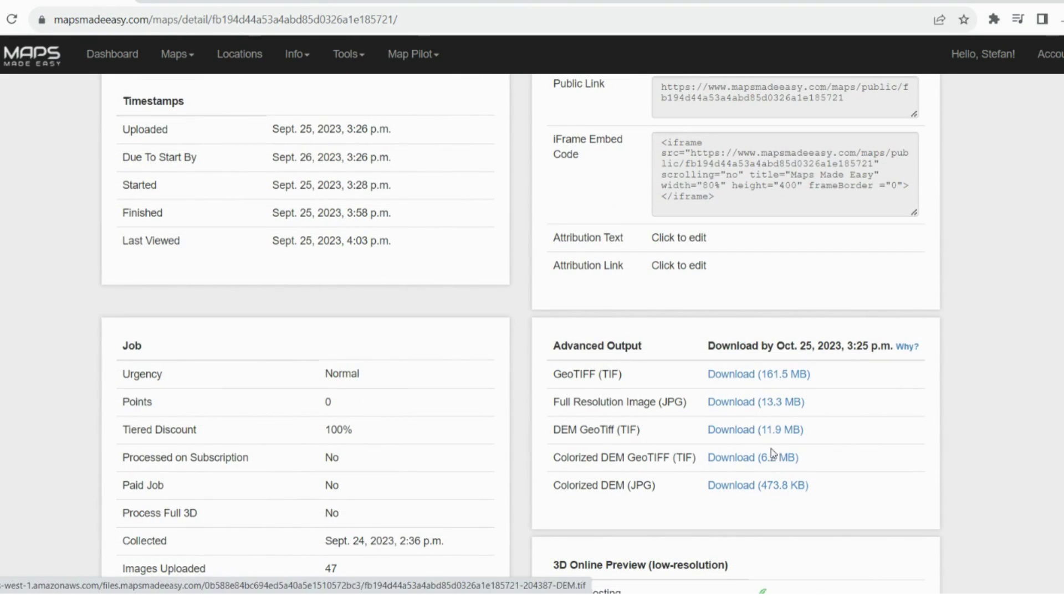
scroll(764, 464, "down", 3)
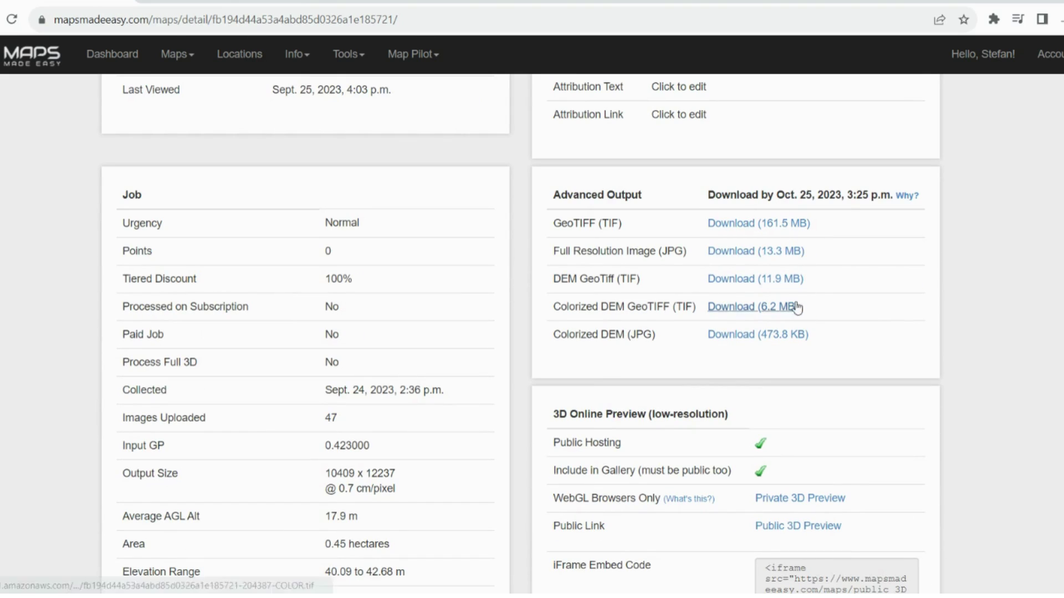
scroll(988, 271, "down", 2)
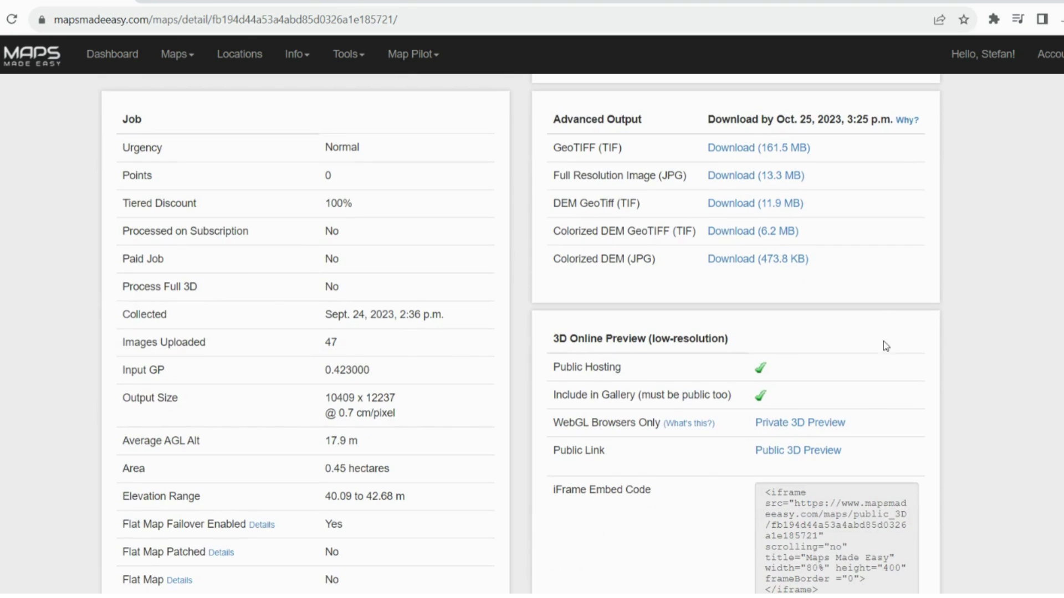
scroll(815, 435, "down", 2)
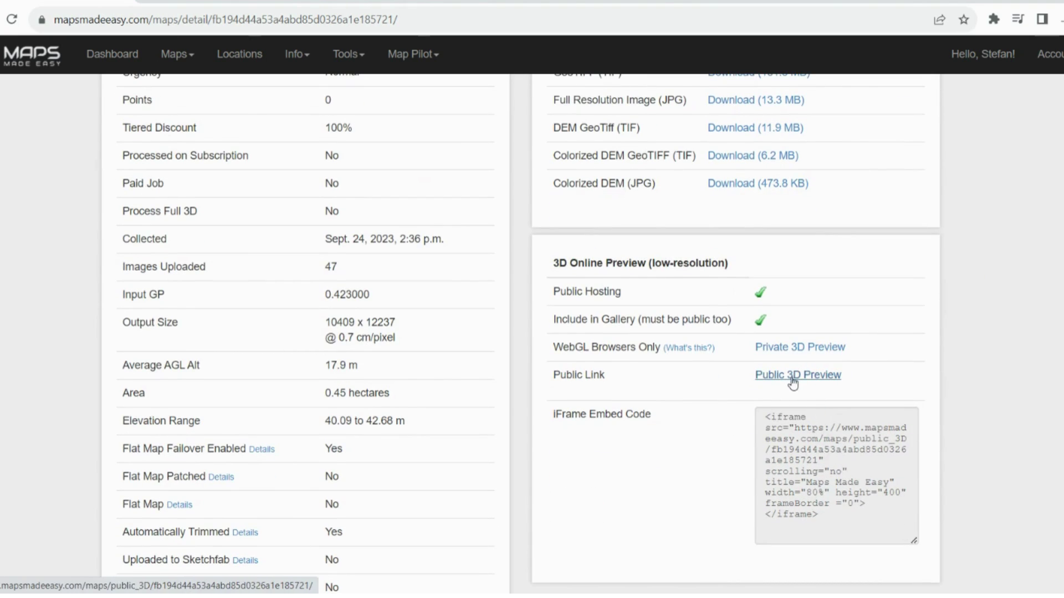
left_click(792, 376)
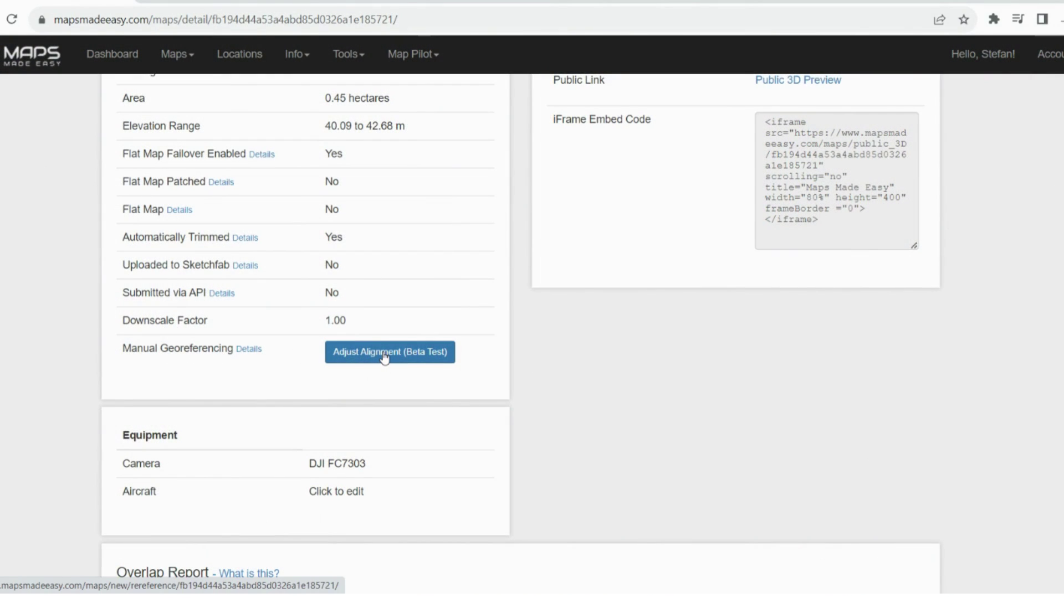
scroll(385, 359, "down", 1)
Step: Open Adjust Alignment (Beta Test) and review the GCP import, marker and Realign Now steps without applying changes
left_click(398, 283)
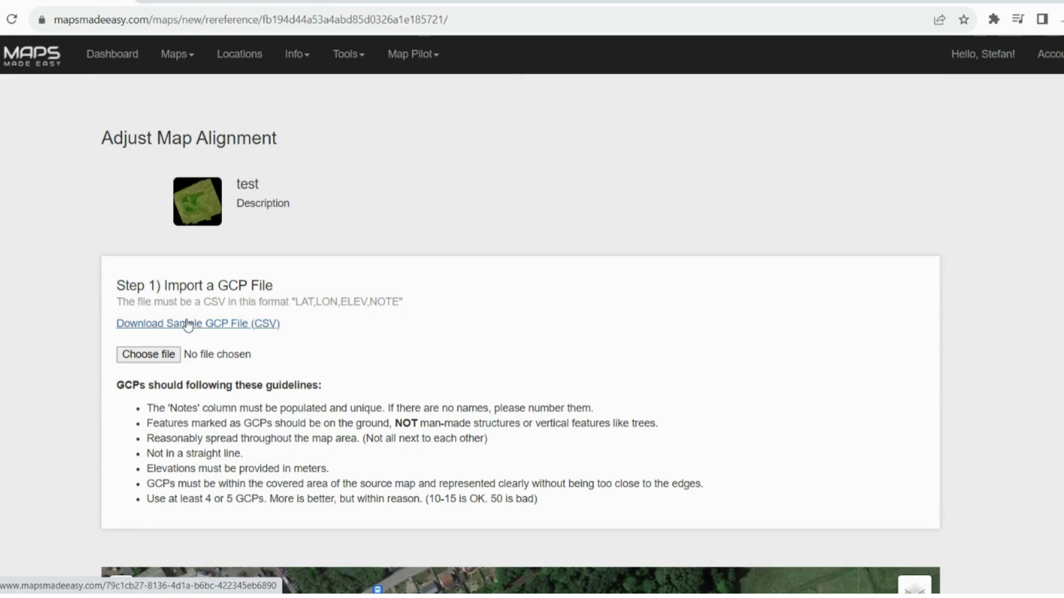
scroll(188, 326, "down", 5)
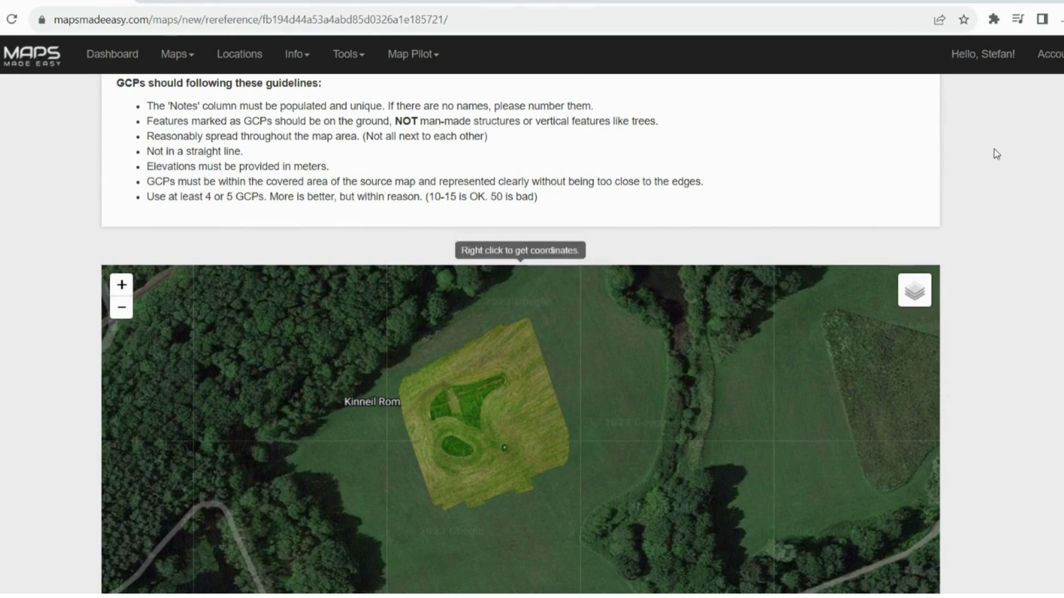
scroll(1048, 221, "down", 6)
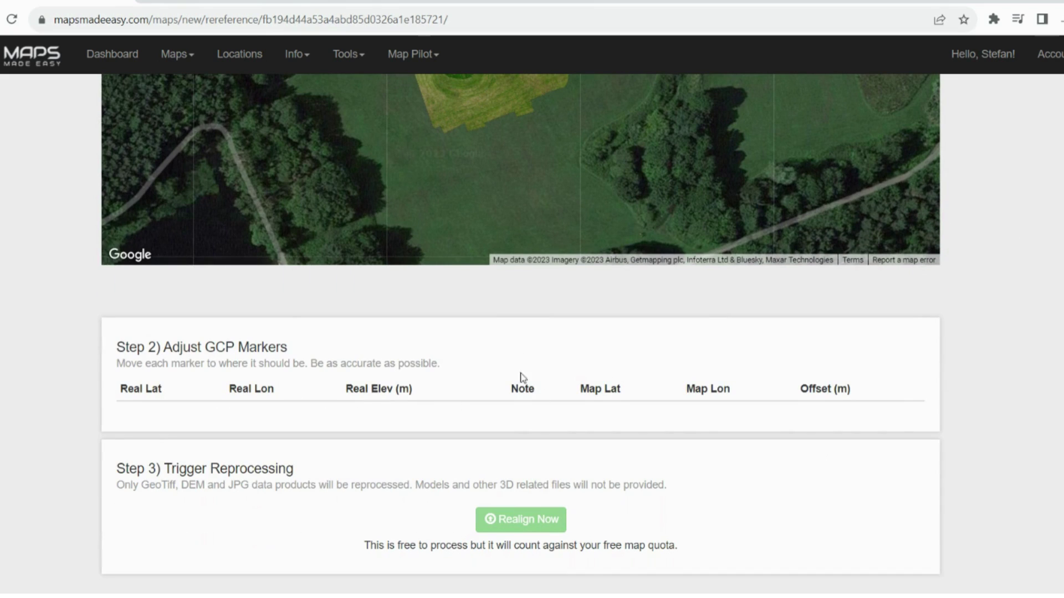
scroll(1020, 314, "up", 5)
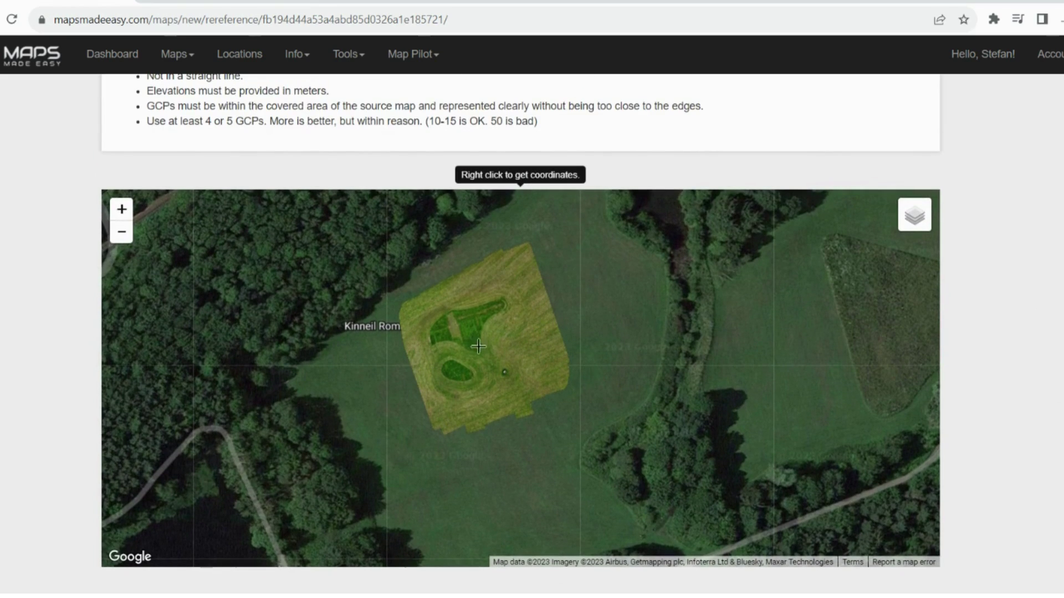
scroll(1012, 170, "up", 5)
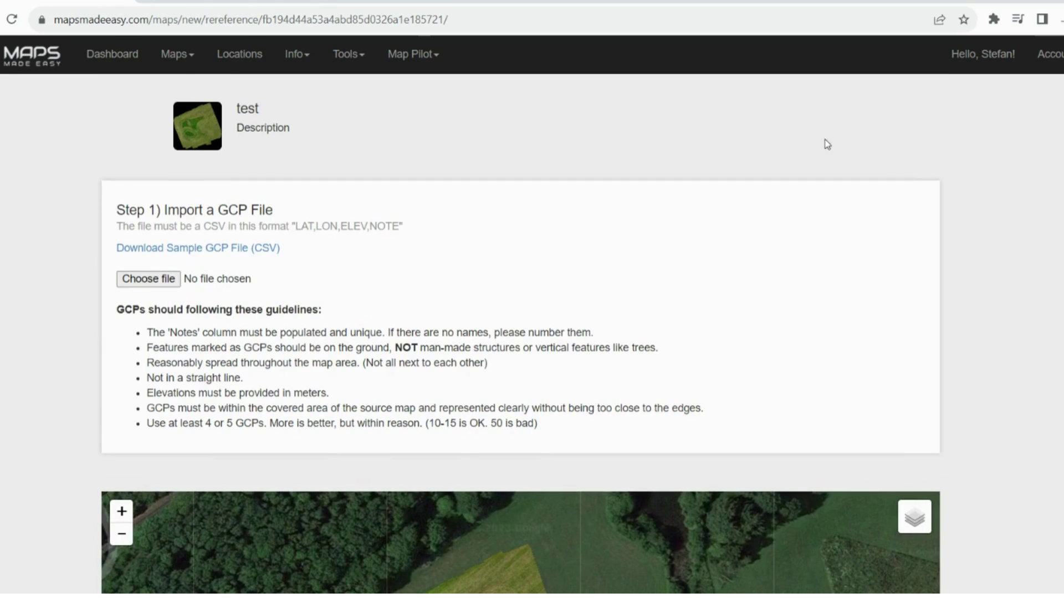
scroll(764, 139, "up", 1)
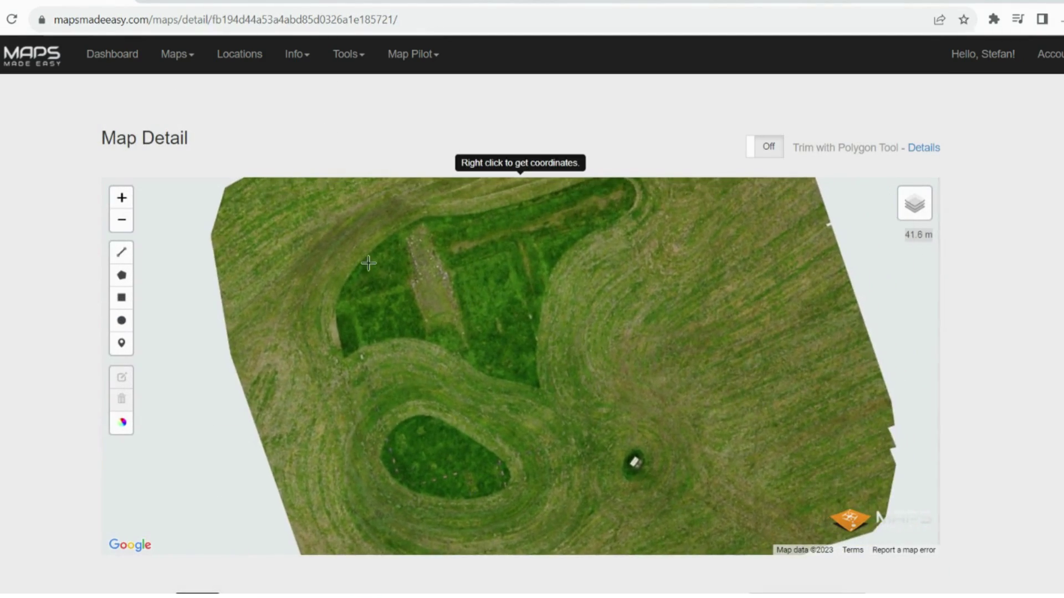
Step: Zoom the orthomosaic to full resolution on the individual stones of the strip
scroll(407, 238, "up", 2)
scroll(415, 245, "up", 2)
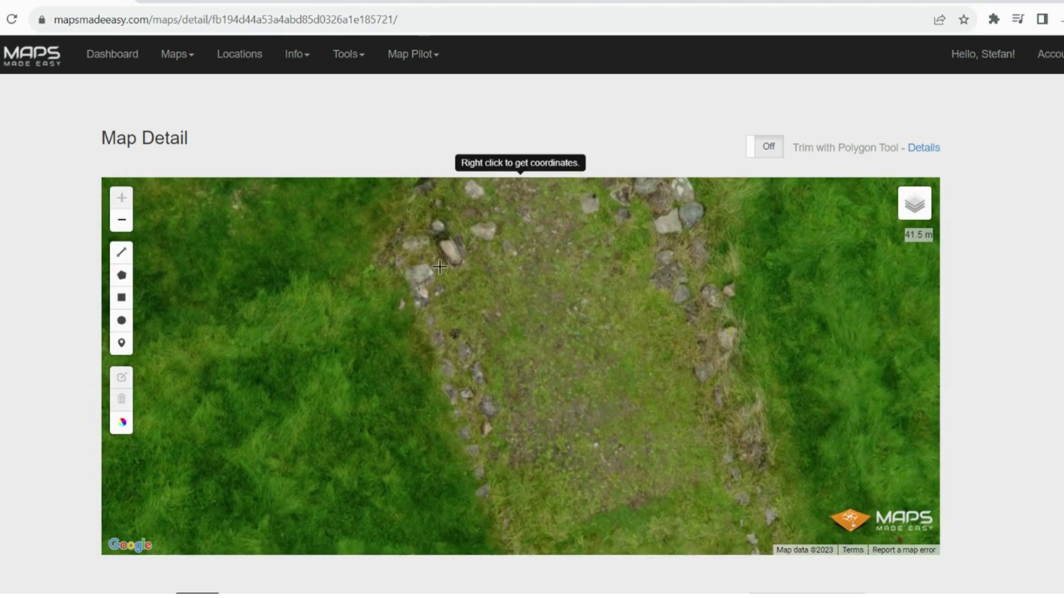
scroll(518, 299, "down", 2)
scroll(585, 240, "up", 2)
scroll(989, 211, "down", 4)
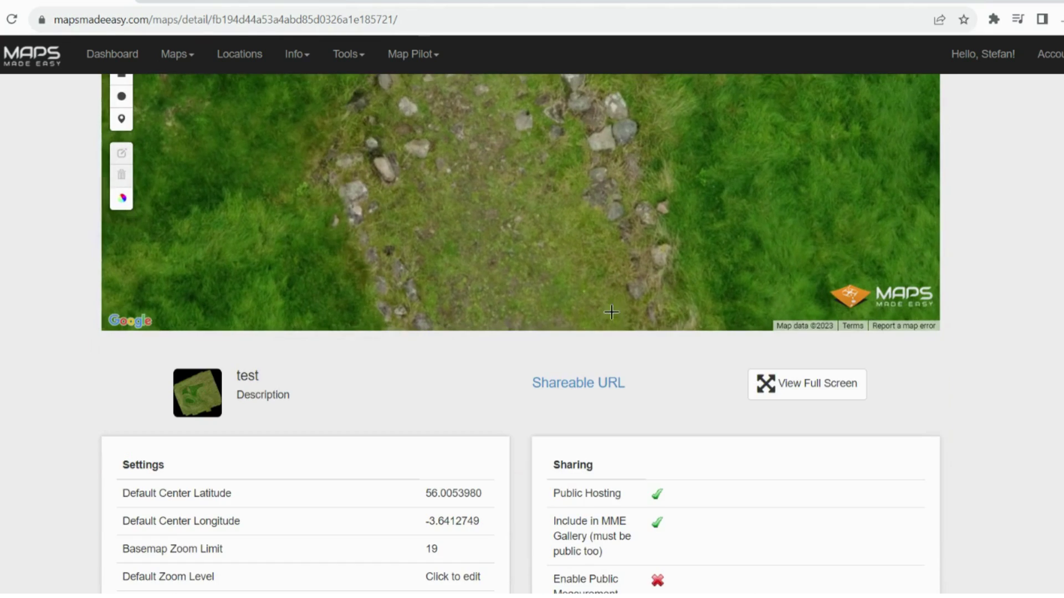
scroll(994, 183, "up", 2)
scroll(1000, 169, "up", 2)
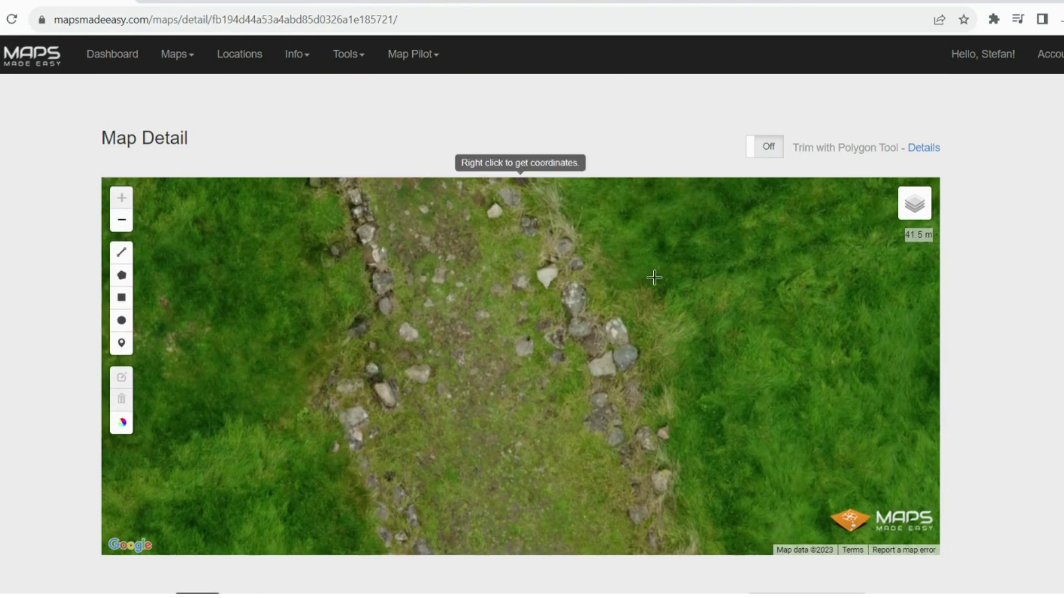
scroll(499, 325, "down", 2)
scroll(500, 325, "up", 2)
scroll(499, 325, "down", 2)
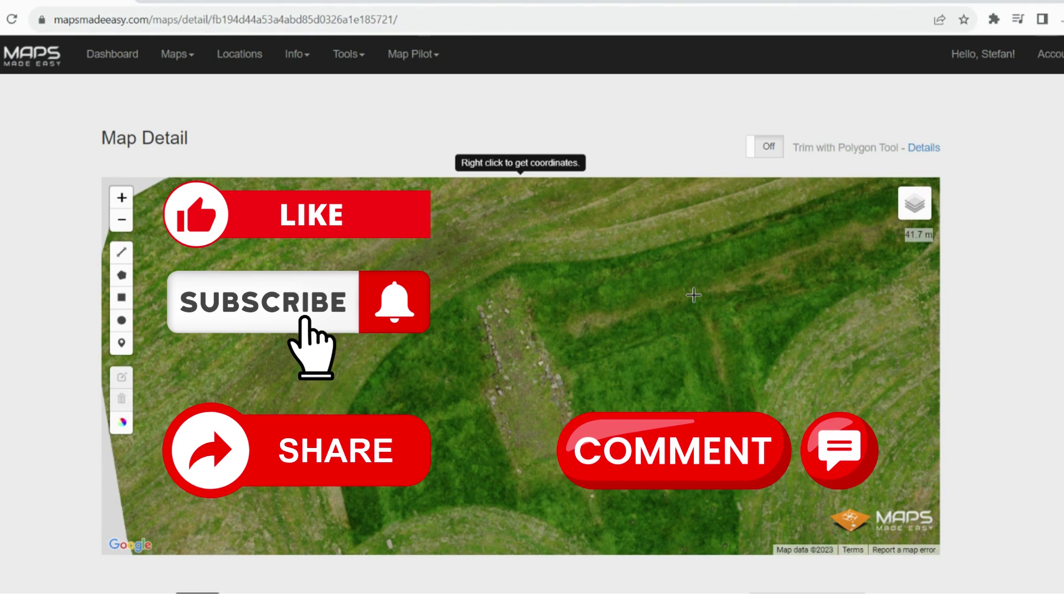
scroll(583, 293, "up", 2)
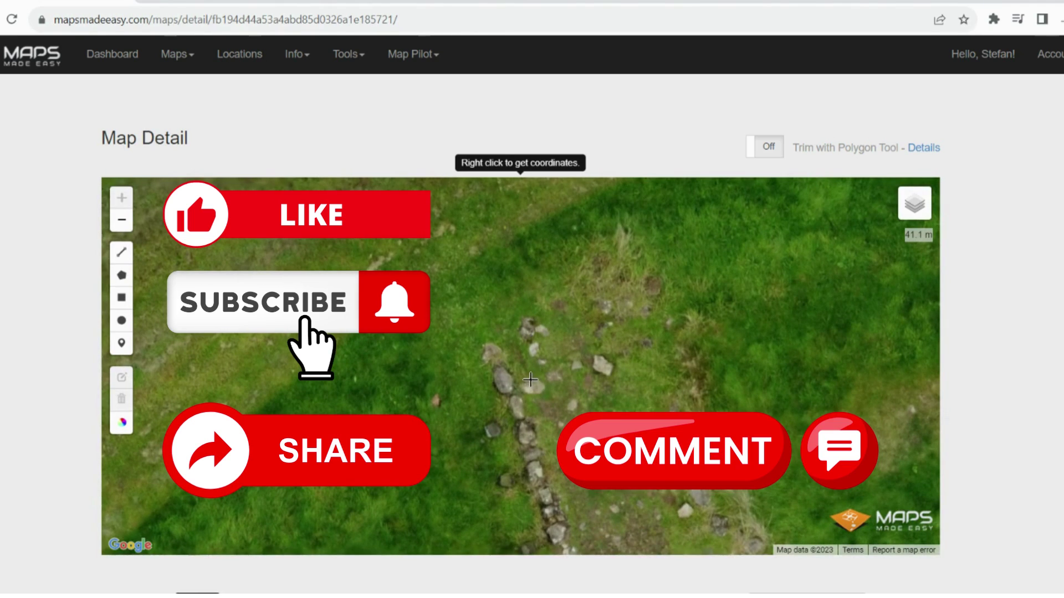